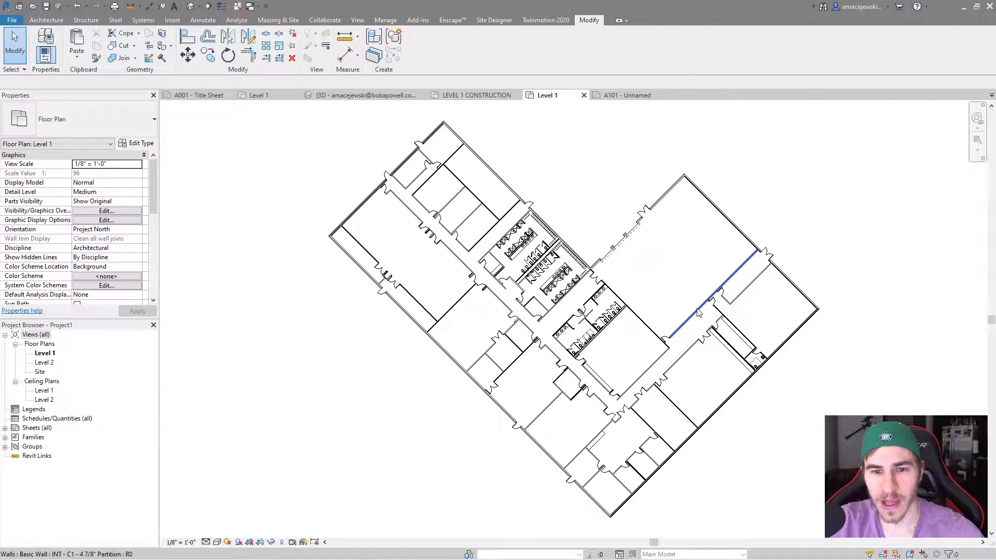
Zoom in on the angled restroom block, including Female Cadet Locker Rooms 198, in the Level 1 plan.
scroll(568, 242, up, 3)
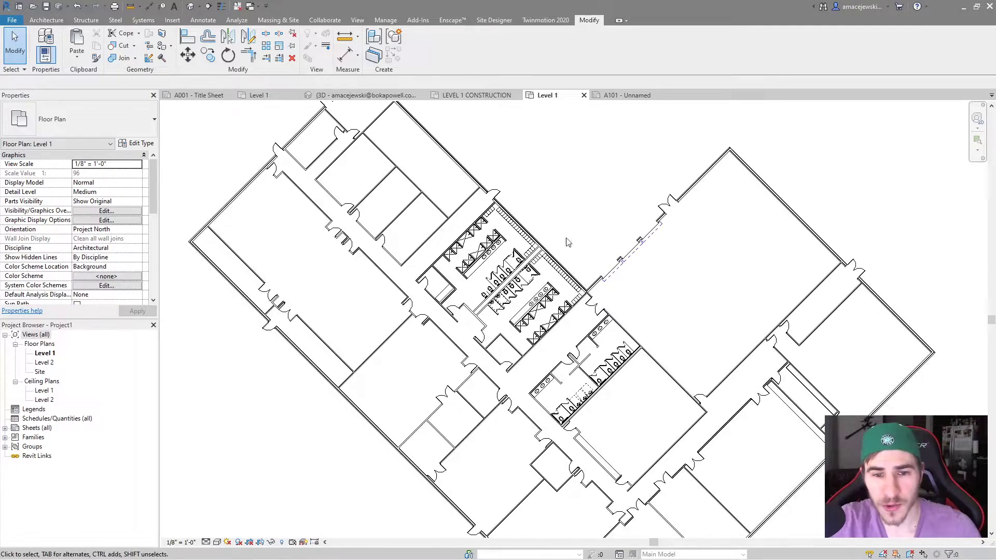
scroll(568, 243, up, 4)
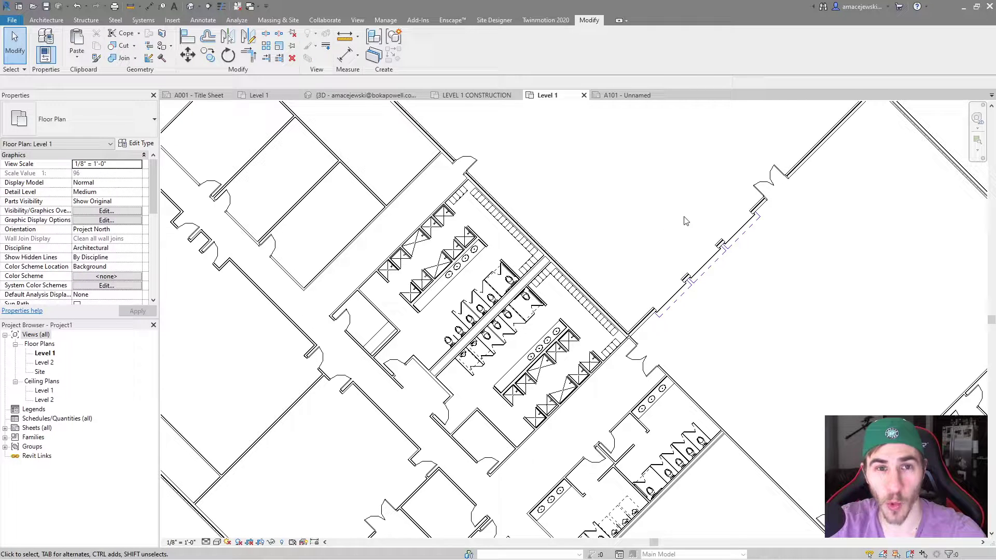
Draw a rectangular callout around the restrooms, declining the save reminder.
click(358, 20)
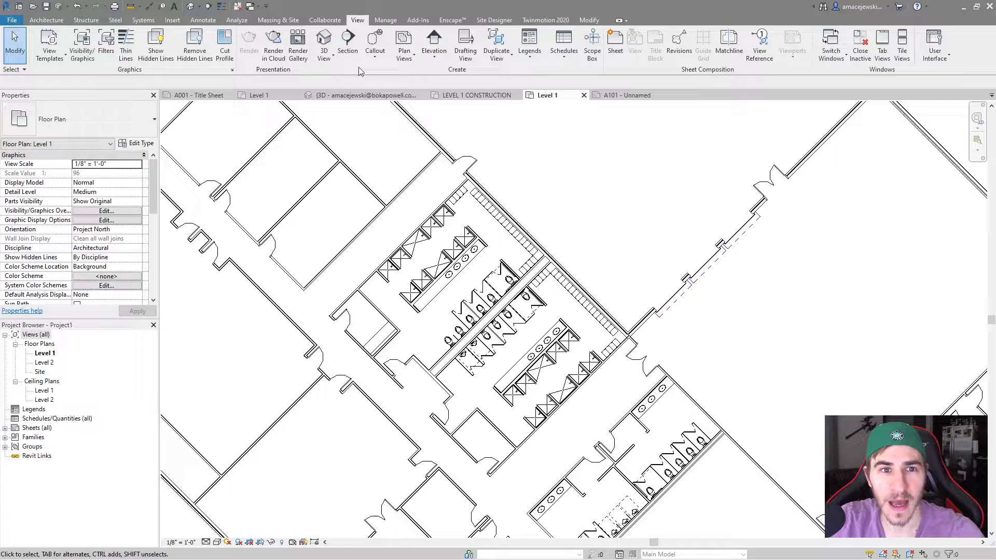
click(375, 41)
click(565, 326)
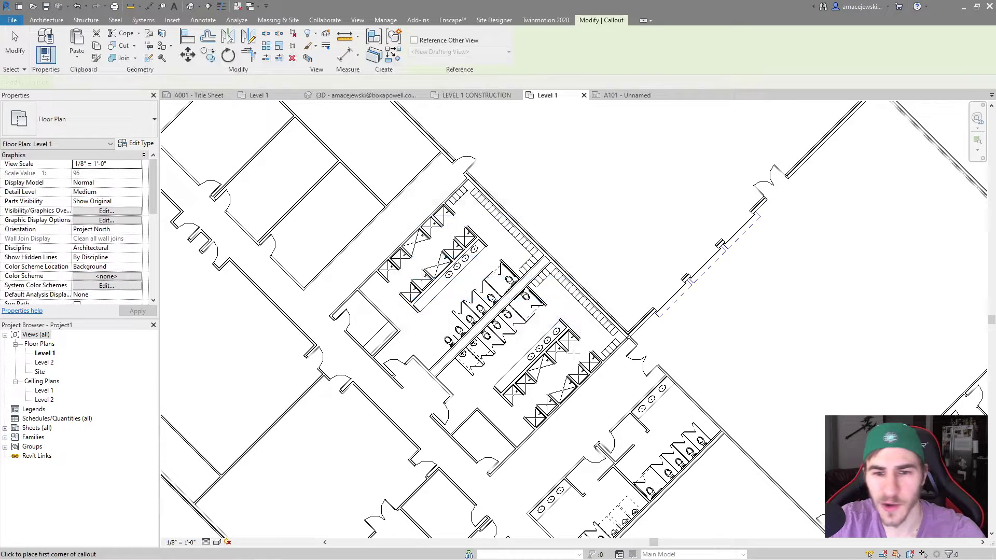
scroll(487, 286, down, 1)
click(352, 203)
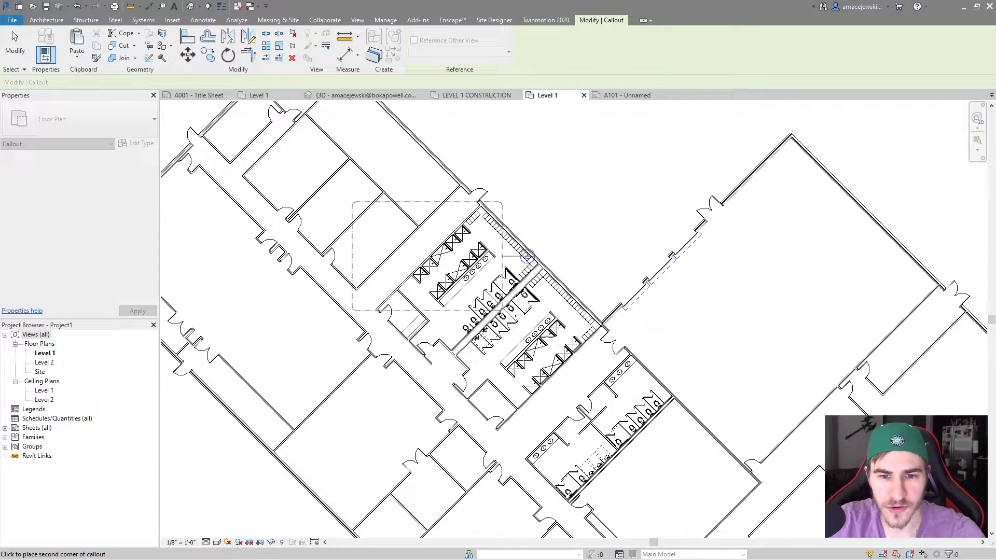
click(630, 412)
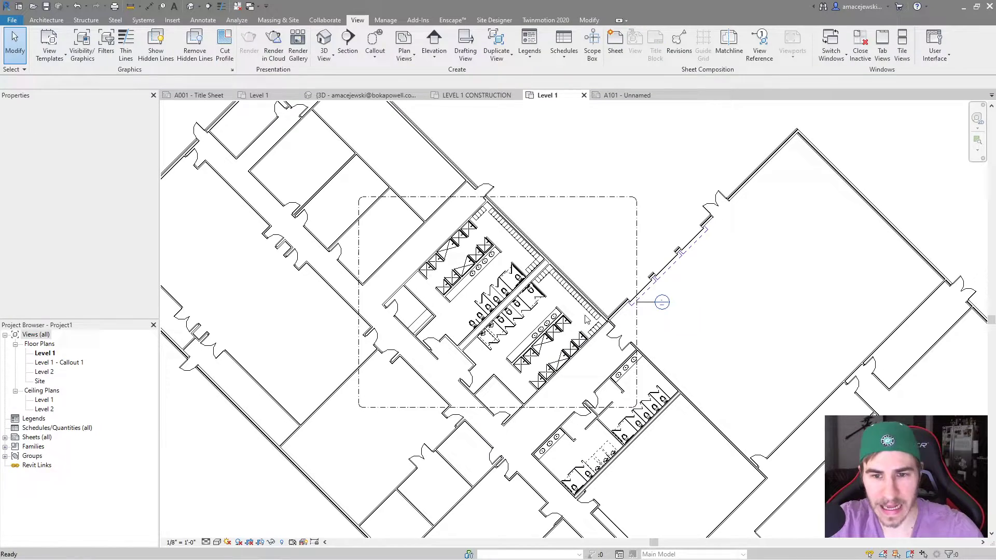
Pull the callout's left edge in slightly, then try rotating the boundary and undo it.
click(635, 263)
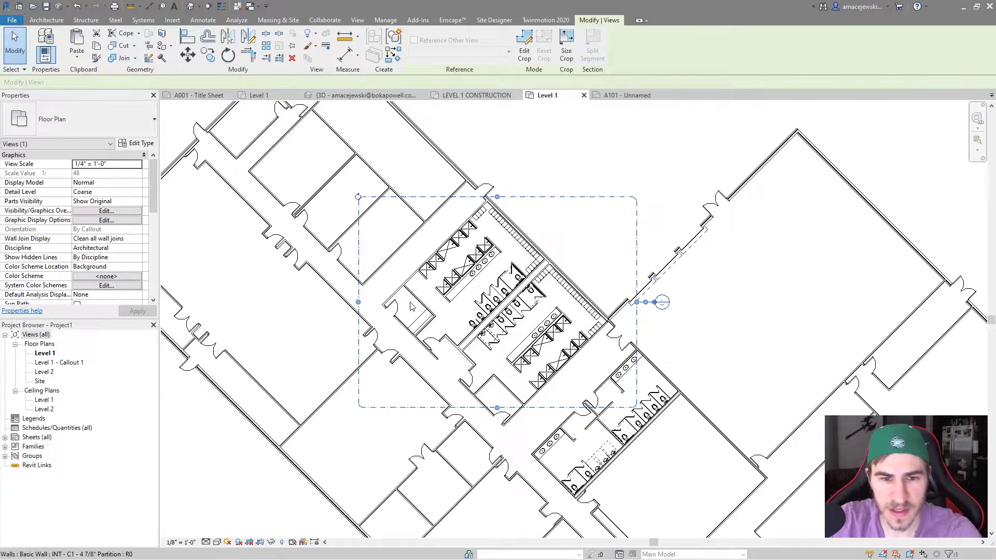
drag(358, 302, 368, 302)
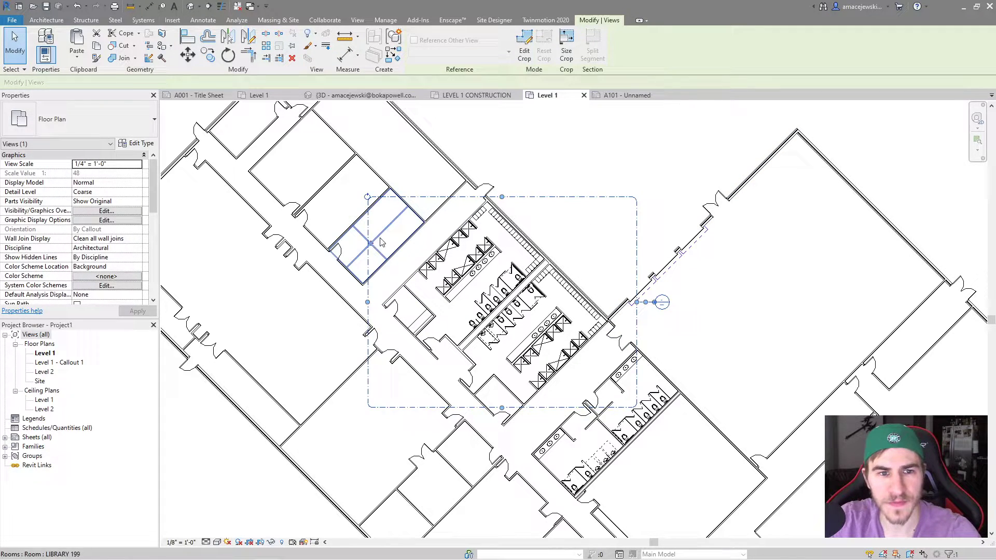
click(368, 197)
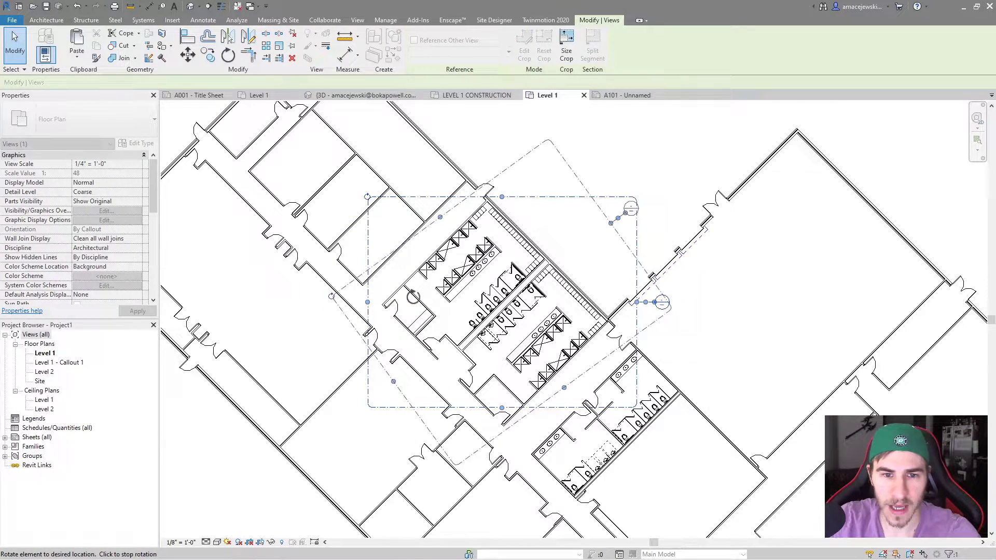
click(556, 228)
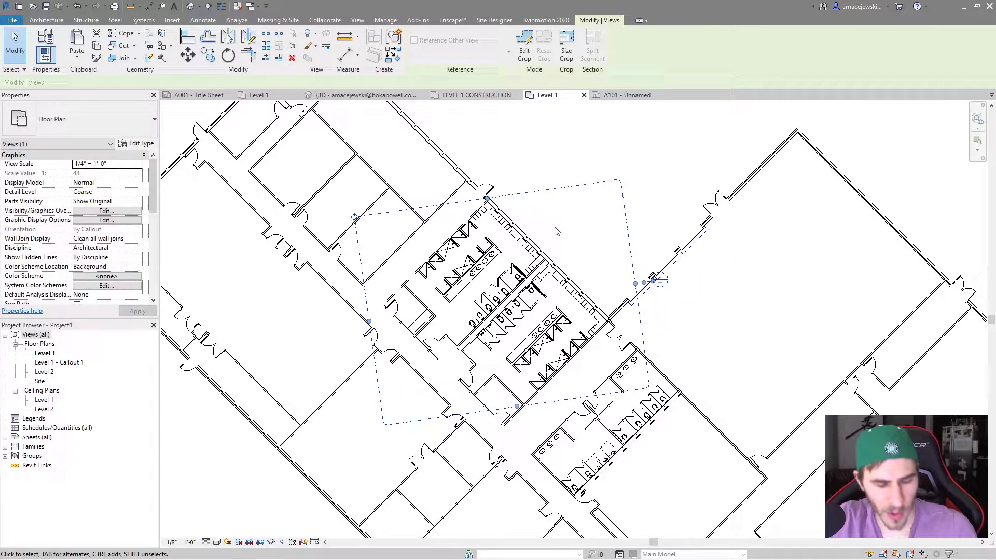
key(ctrl+z)
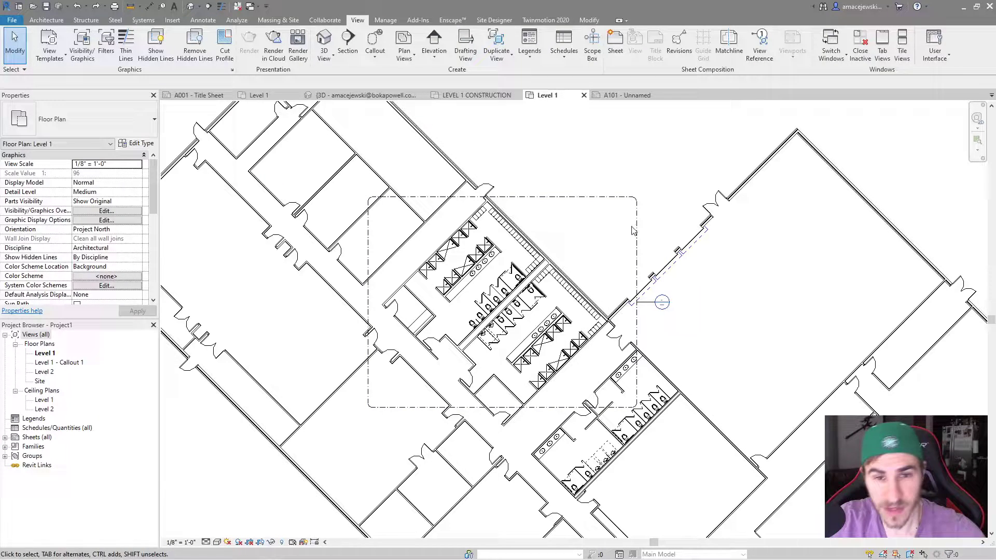
Drag Level 1 - Callout 1 from the Project Browser onto sheet A101.
click(605, 97)
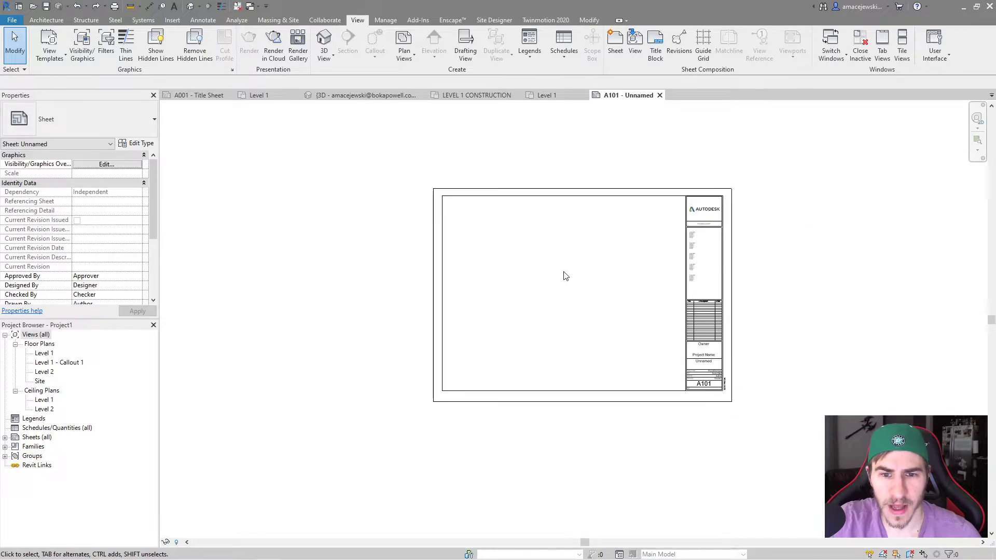
scroll(565, 276, up, 2)
click(70, 363)
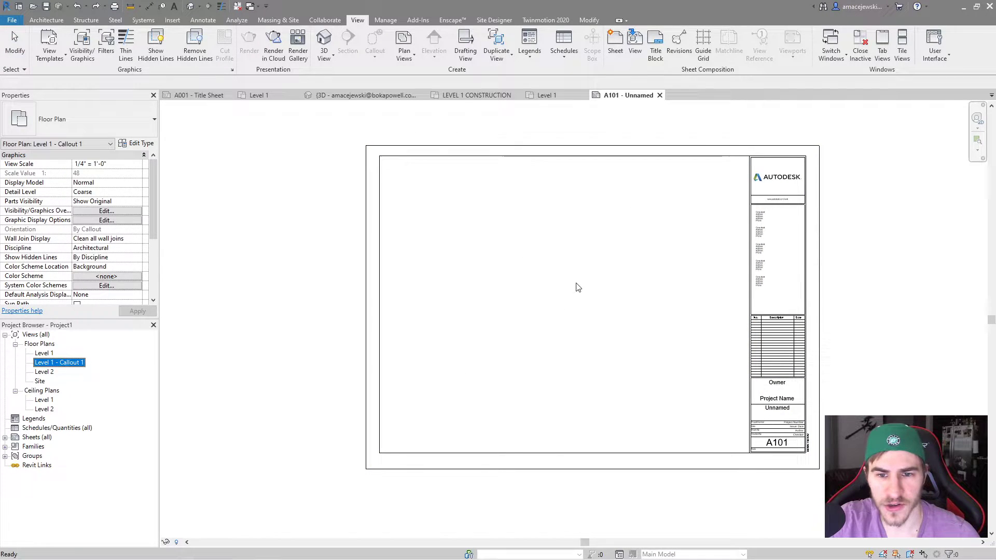
drag(579, 286, 620, 360)
click(573, 311)
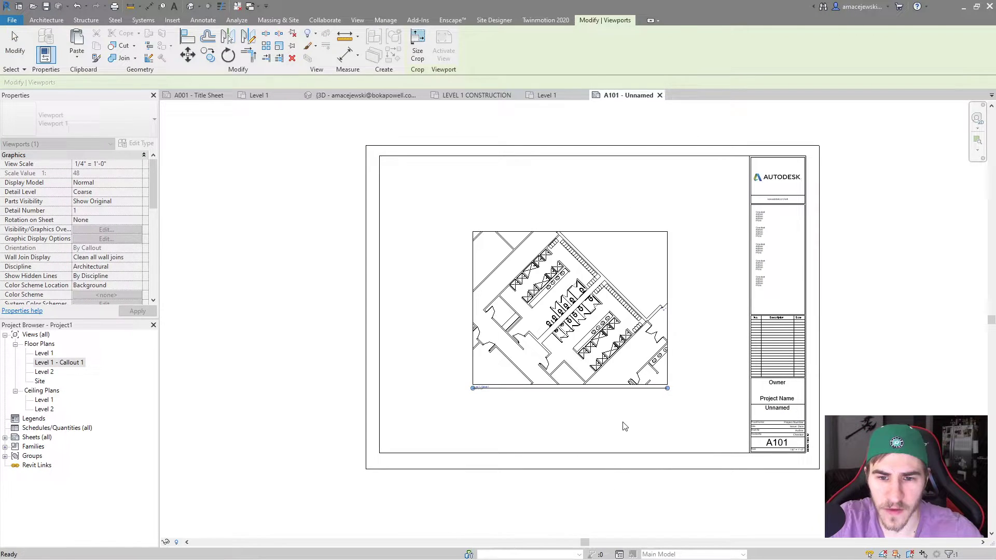
Move the restroom viewport right and down on the sheet, then activate it for editing.
click(624, 427)
scroll(669, 404, up, 2)
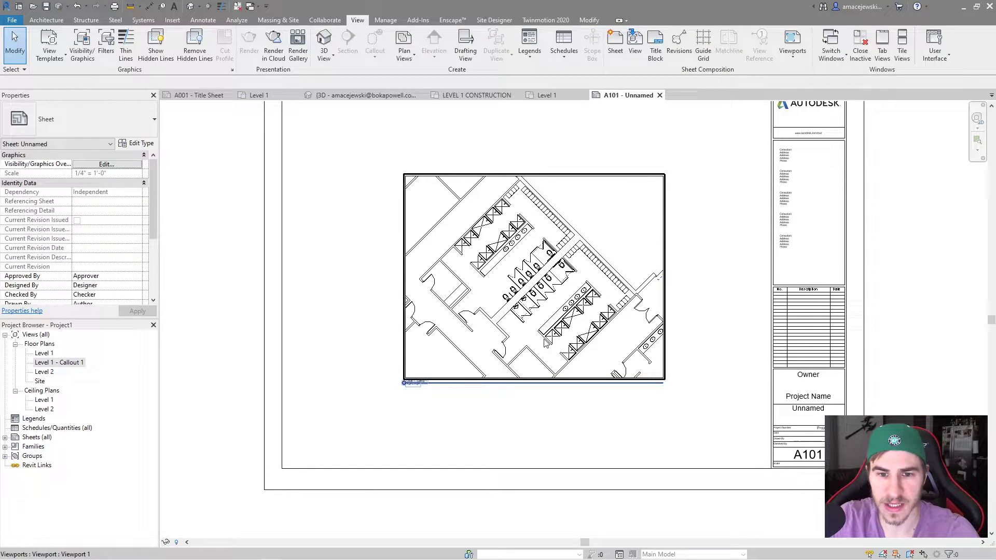
drag(546, 342, 591, 378)
click(395, 378)
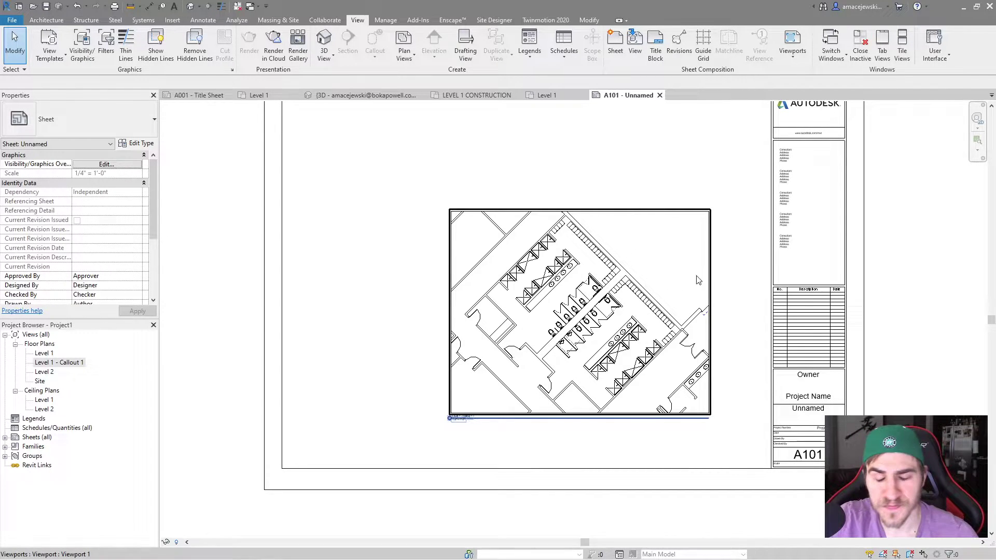
click(678, 274)
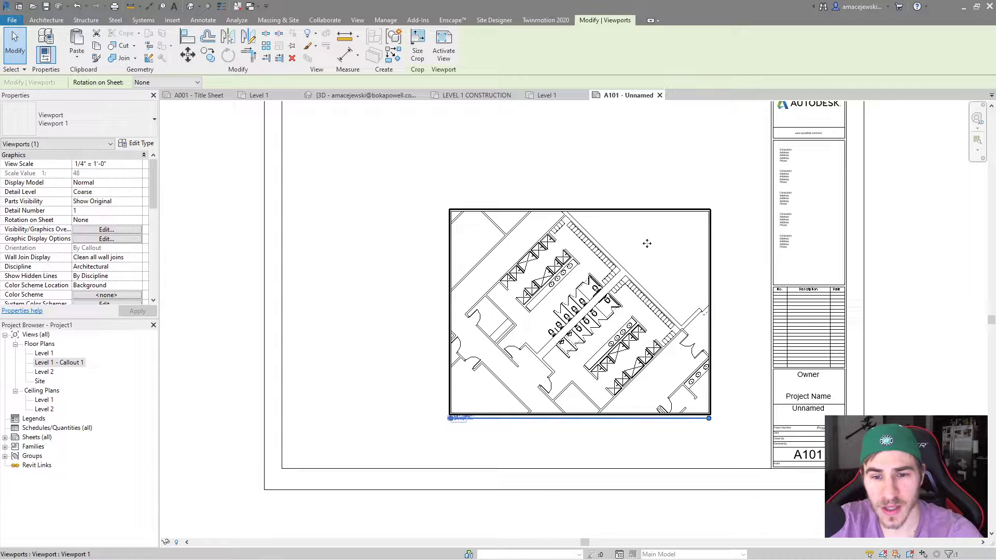
double_click(664, 260)
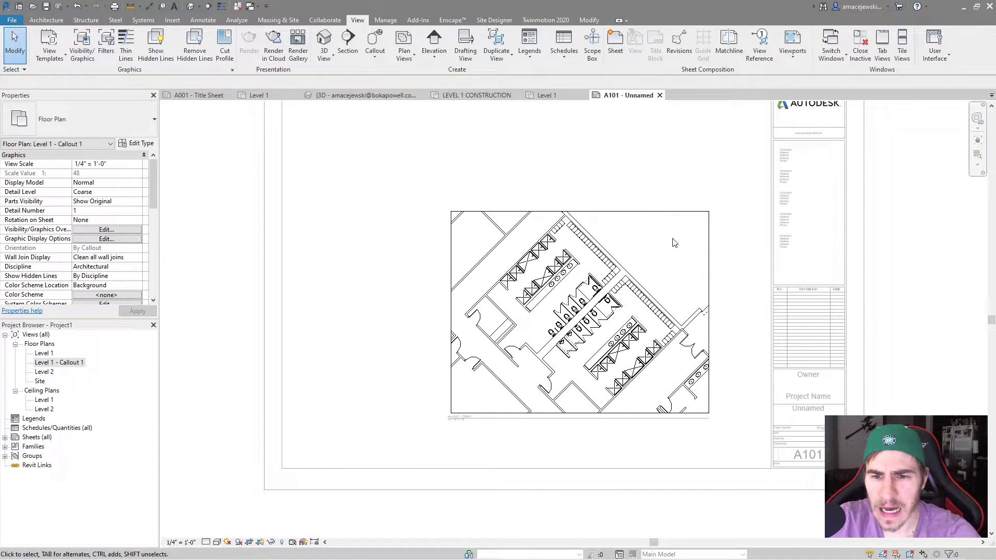
Rotate the view's crop region with RO so the restrooms sit square.
click(656, 211)
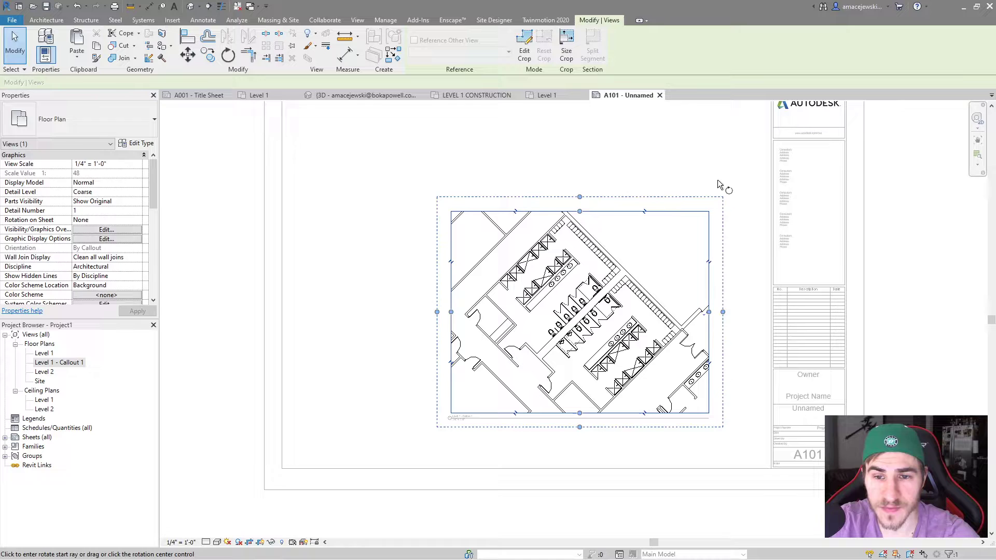
key(r)
key(o)
click(591, 156)
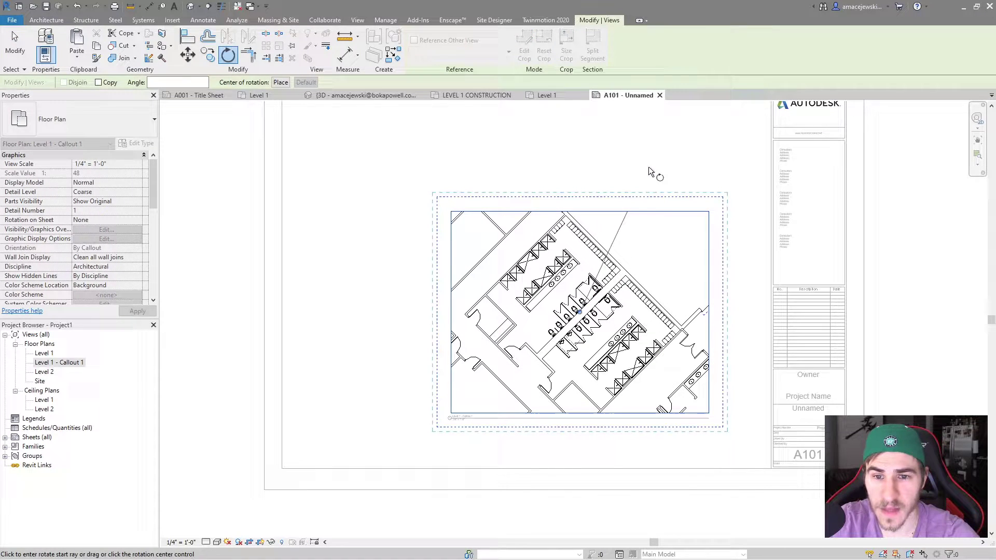
click(675, 187)
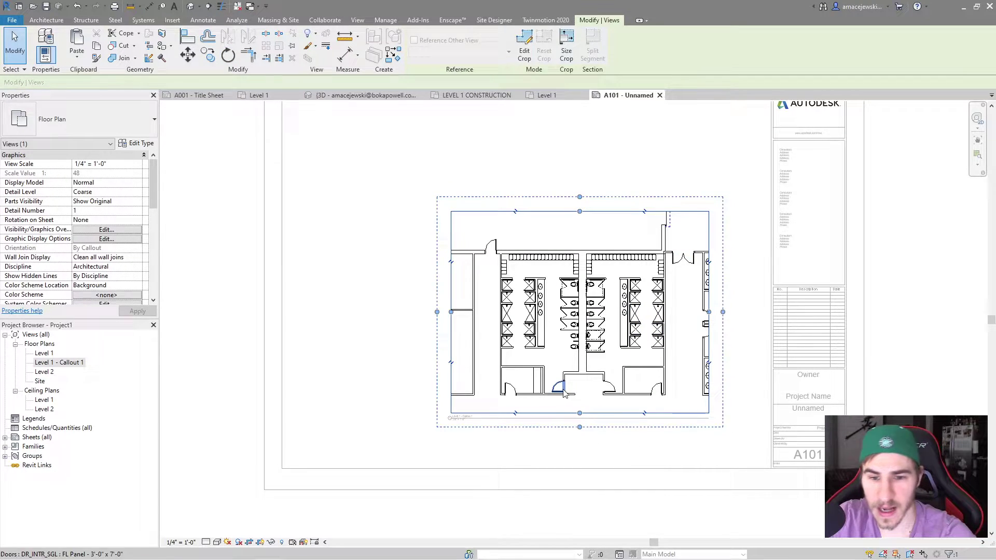
Drag the bottom, left, right and top crop edges in tight around the restrooms.
drag(579, 415, 579, 400)
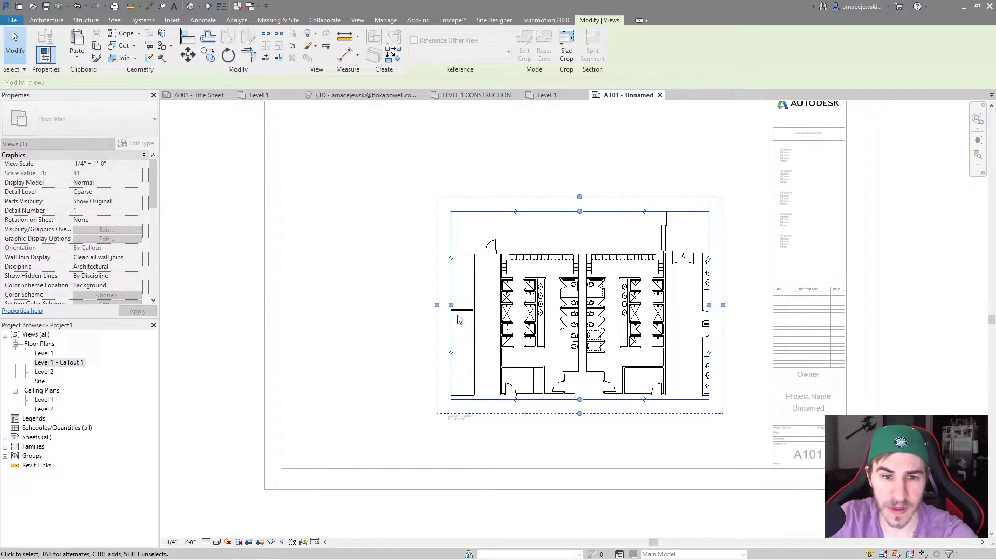
drag(450, 305, 492, 305)
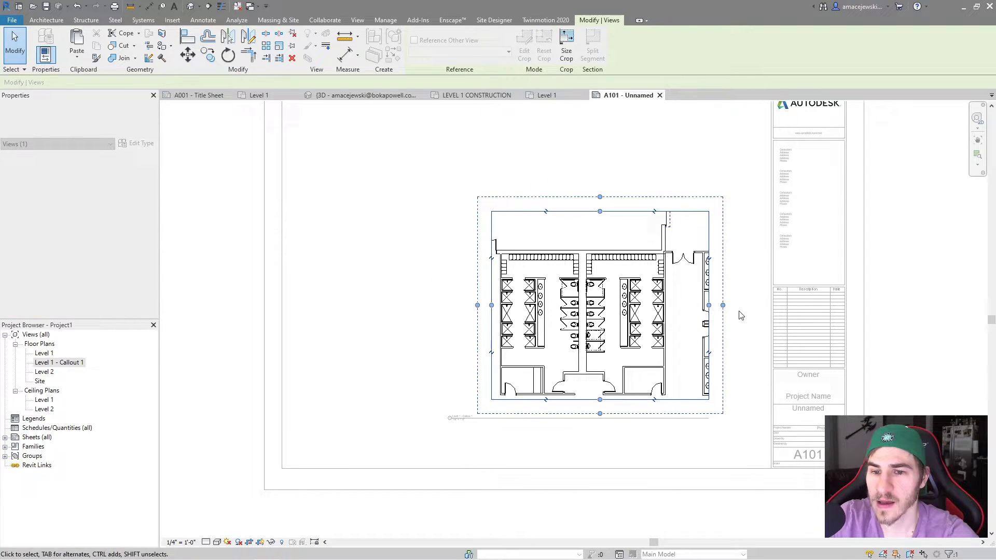
drag(708, 305, 677, 306)
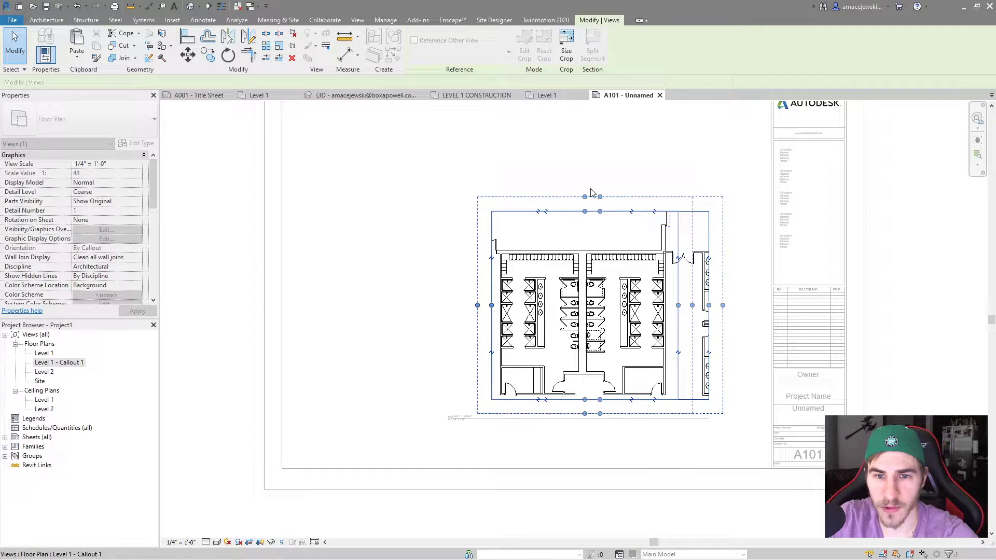
drag(585, 213, 585, 247)
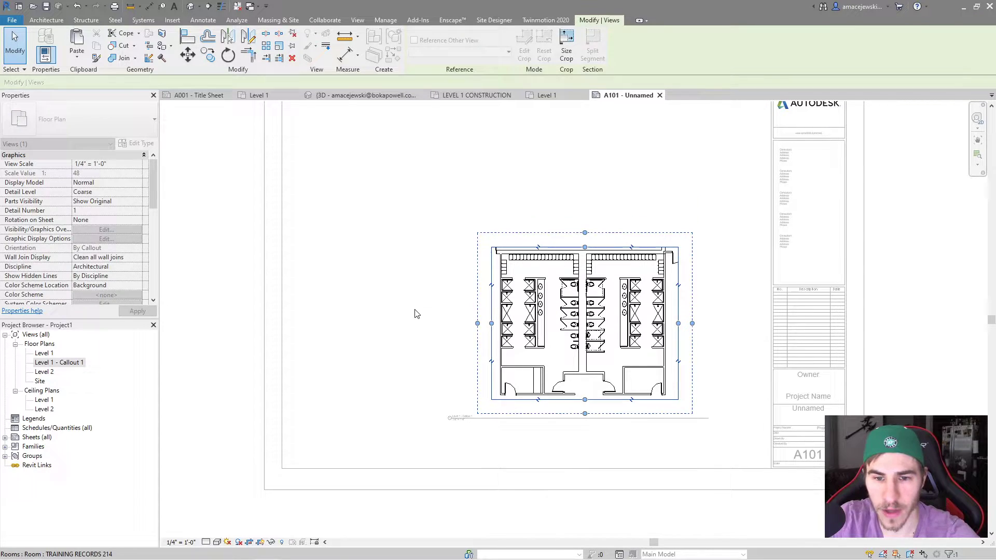
click(434, 307)
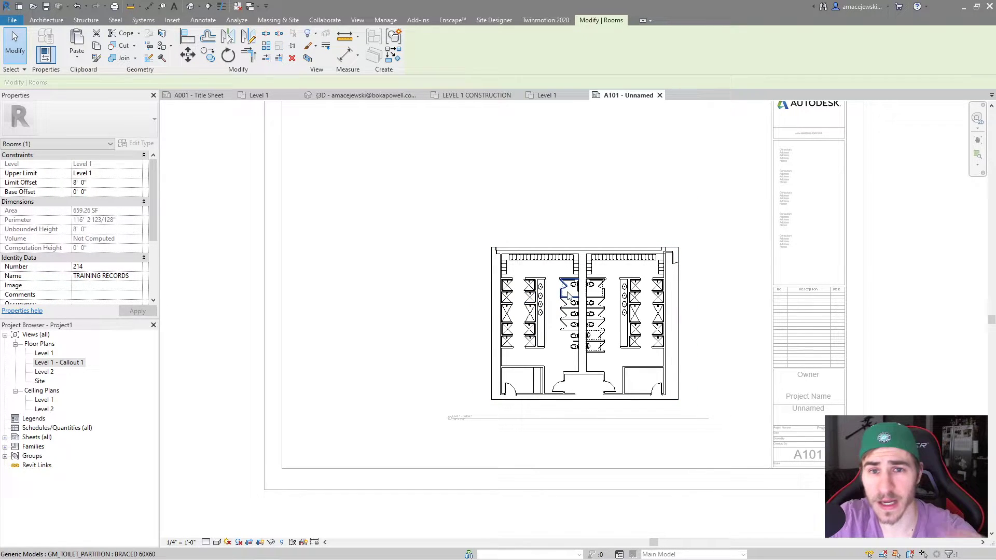
Back in the Level 1 plan, undo the callout head move and the callout's rotation.
click(559, 95)
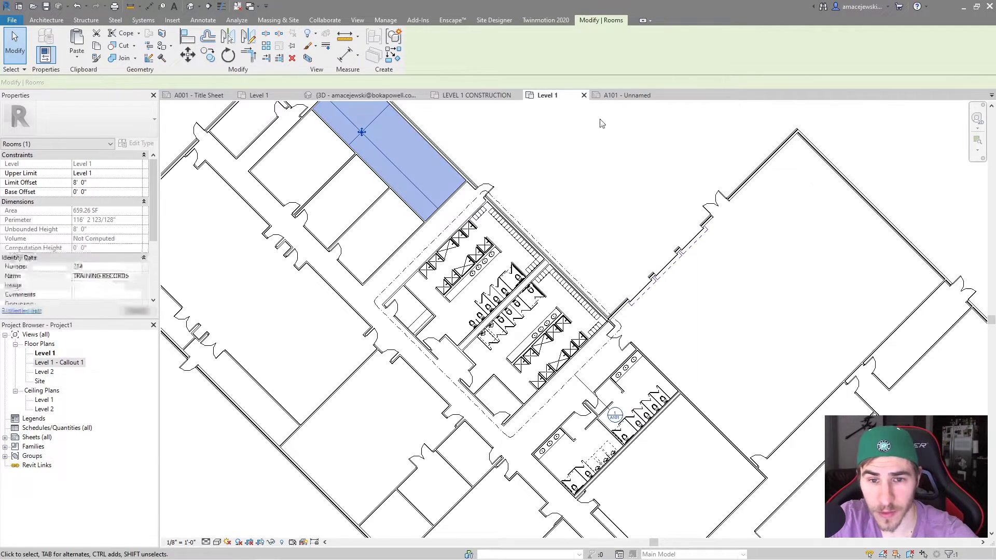
key(Escape)
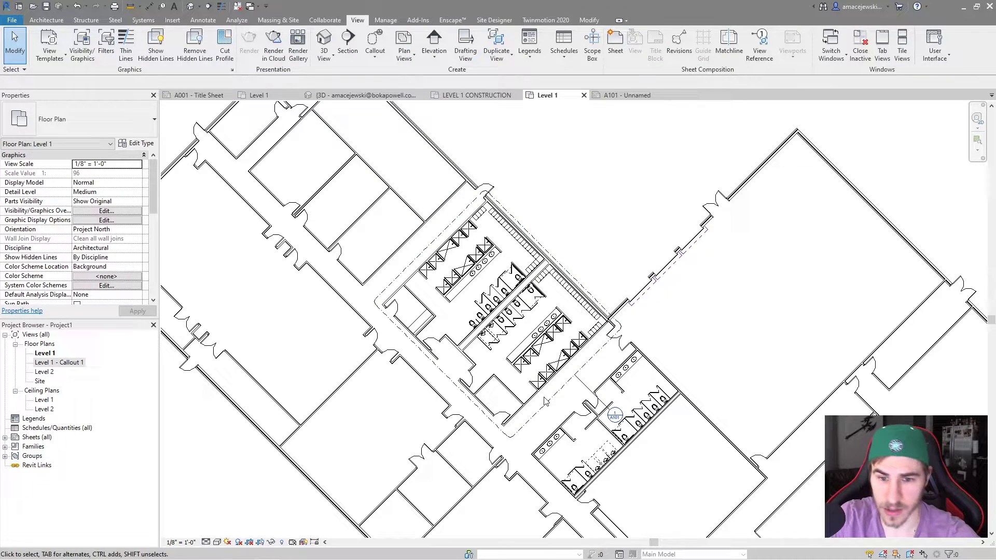
click(612, 413)
drag(612, 414, 638, 326)
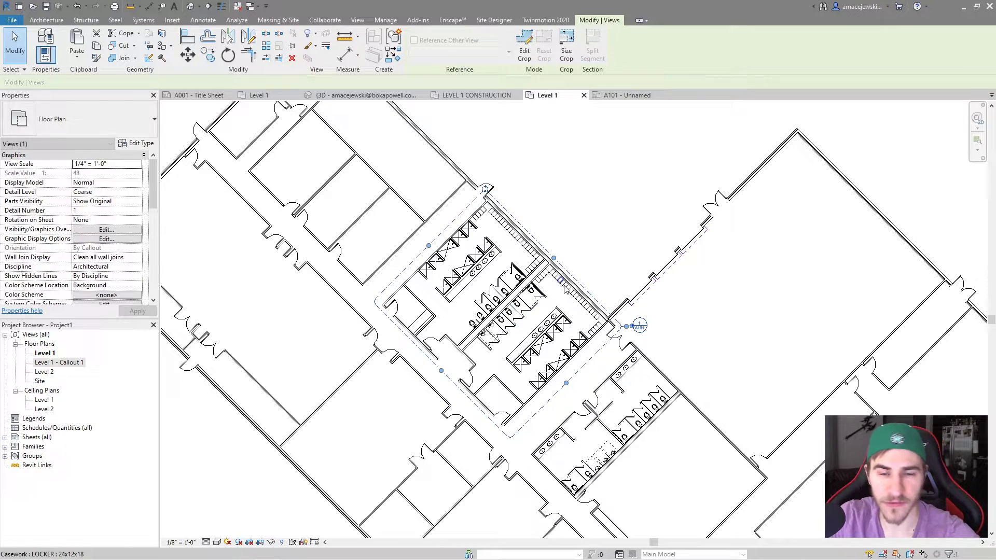
key(ctrl+z)
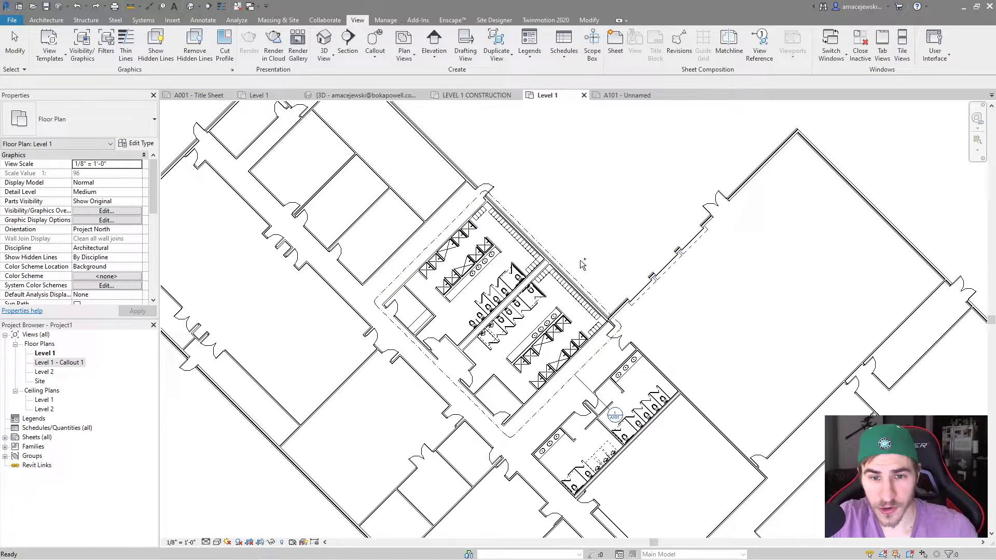
key(ctrl+z)
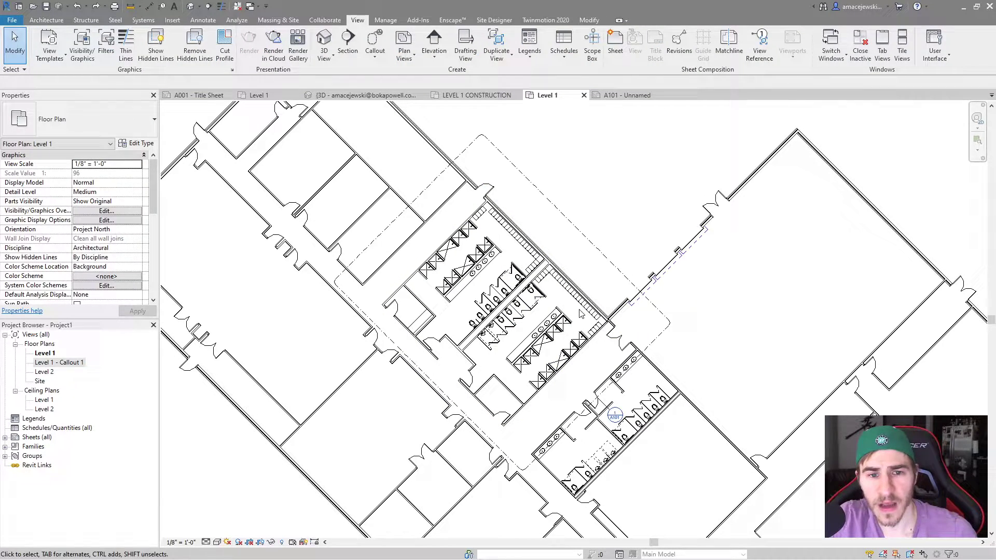
key(ctrl+z)
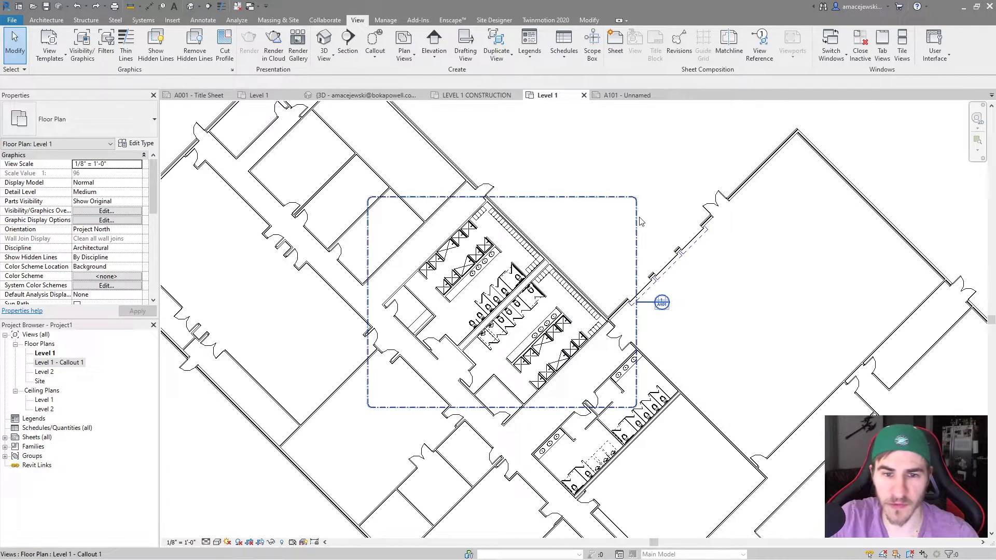
Jump to sheet A101, enter crop editing, and select all four crop sketch lines.
double_click(661, 302)
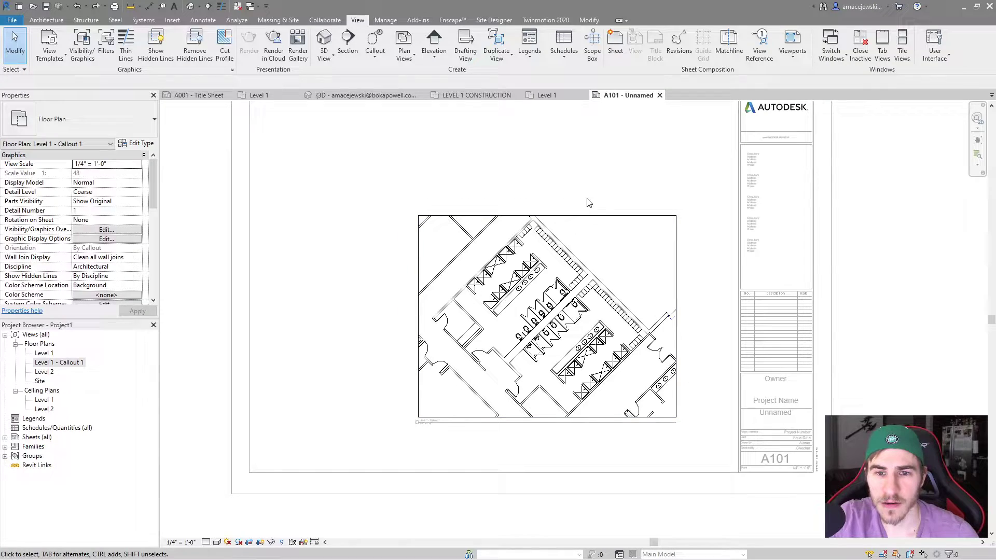
double_click(600, 215)
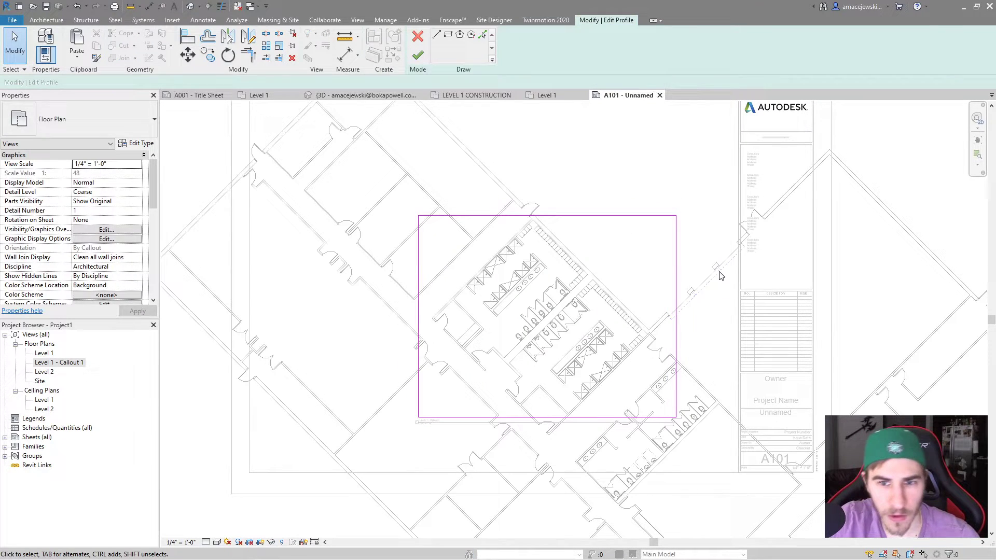
scroll(462, 228, down, 1)
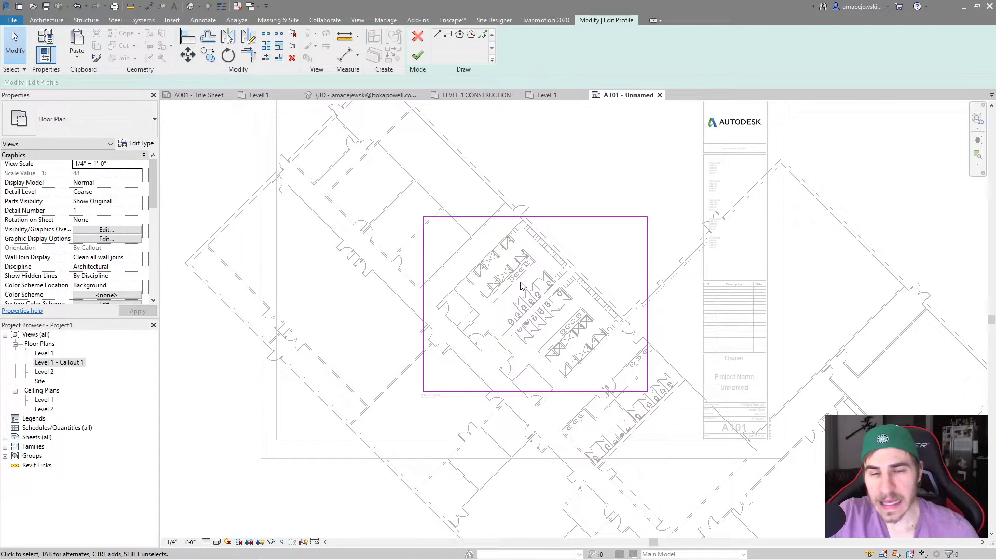
click(646, 269)
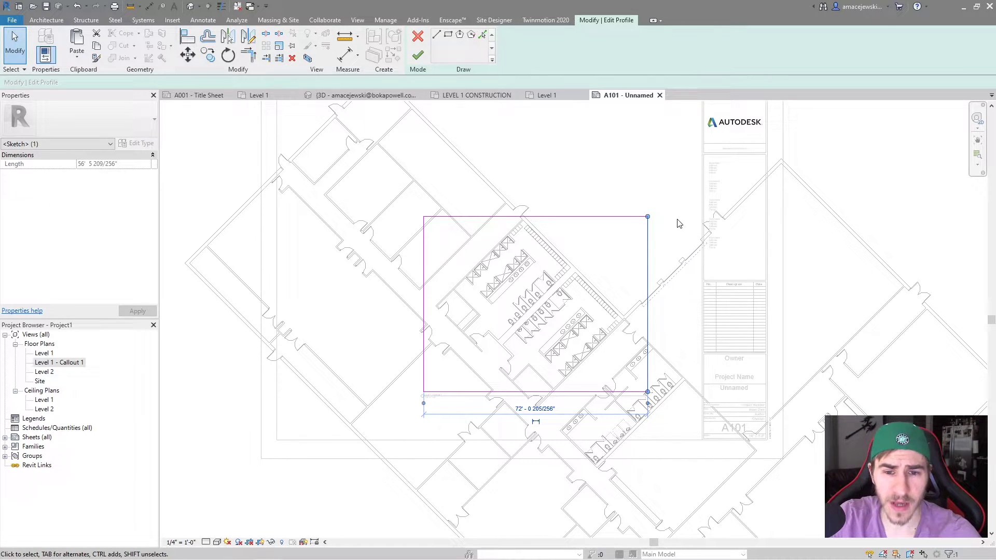
key(Escape)
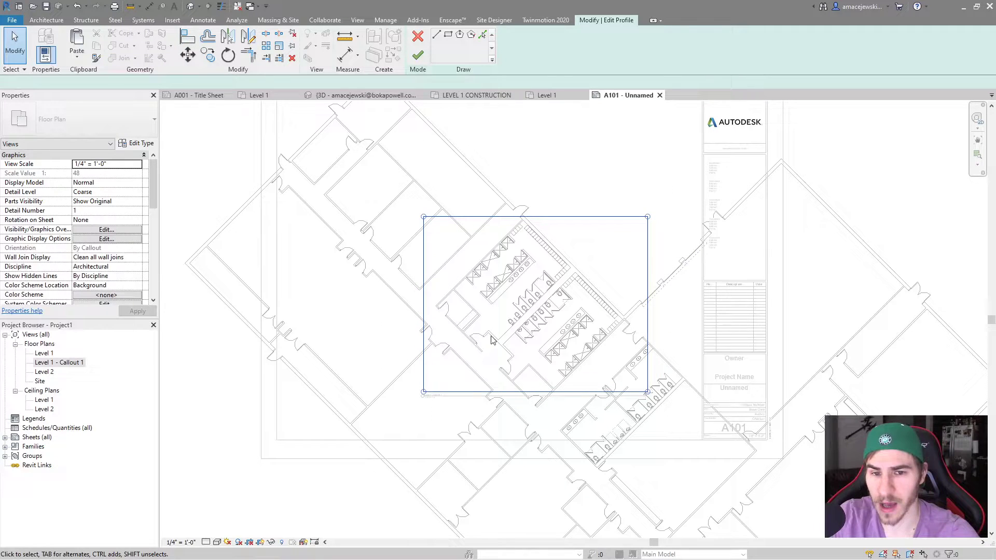
click(488, 275)
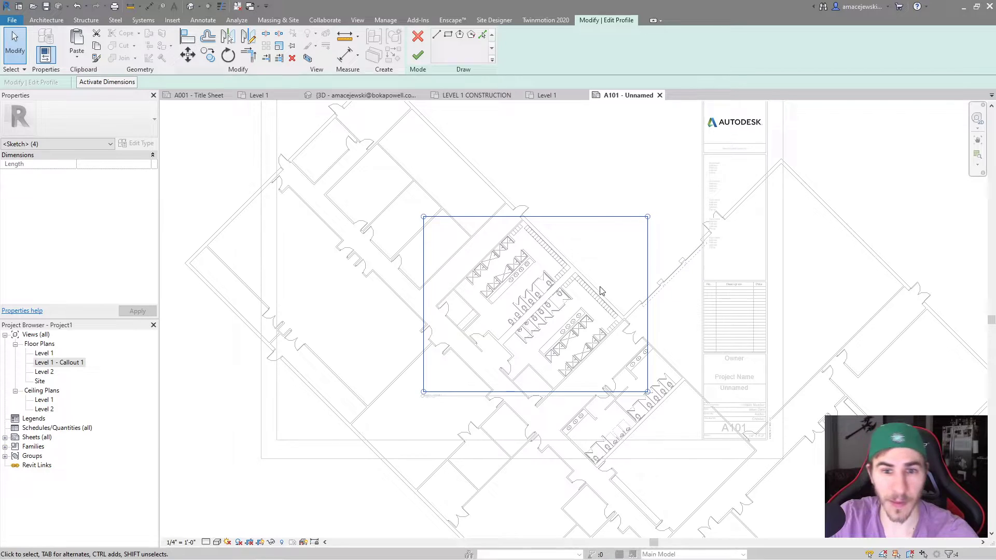
Rotate the crop sketch lines 45° with RO.
key(r)
key(o)
click(651, 352)
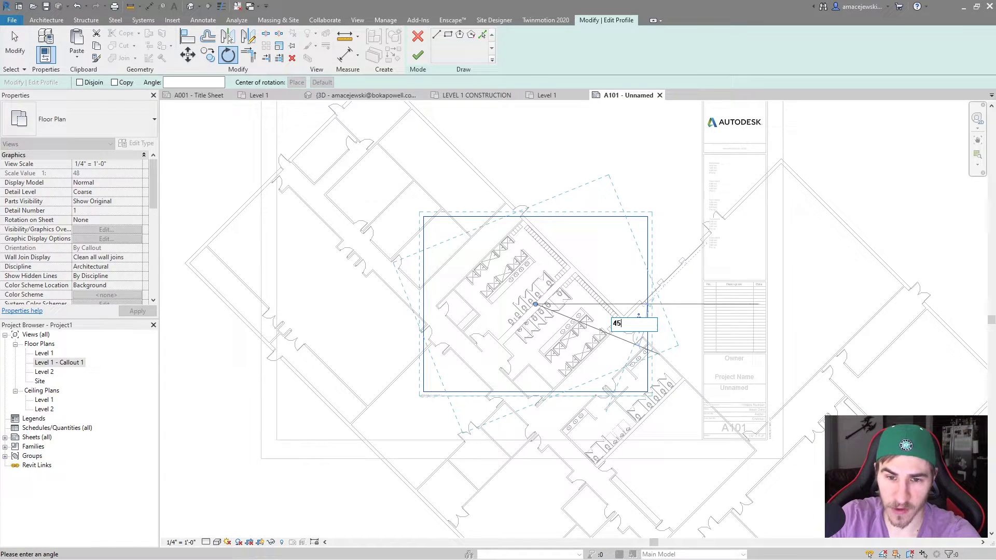
text(45)
key(Return)
Pull the lower-left and upper-left crop edges onto the restroom walls and finish editing.
click(603, 287)
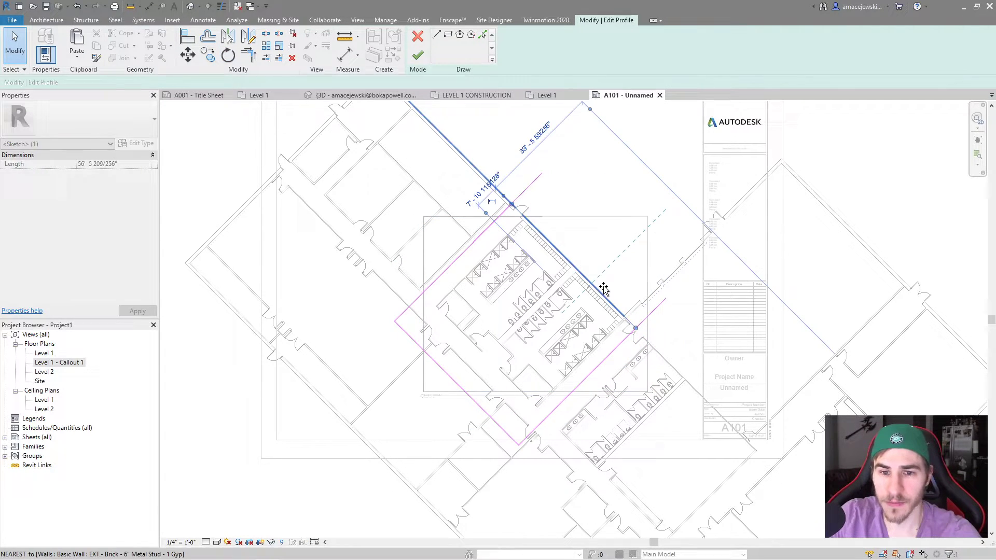
mouse_move(451, 378)
mouse_down()
mouse_move(426, 410)
mouse_move(465, 348)
mouse_move(530, 349)
mouse_up()
click(464, 251)
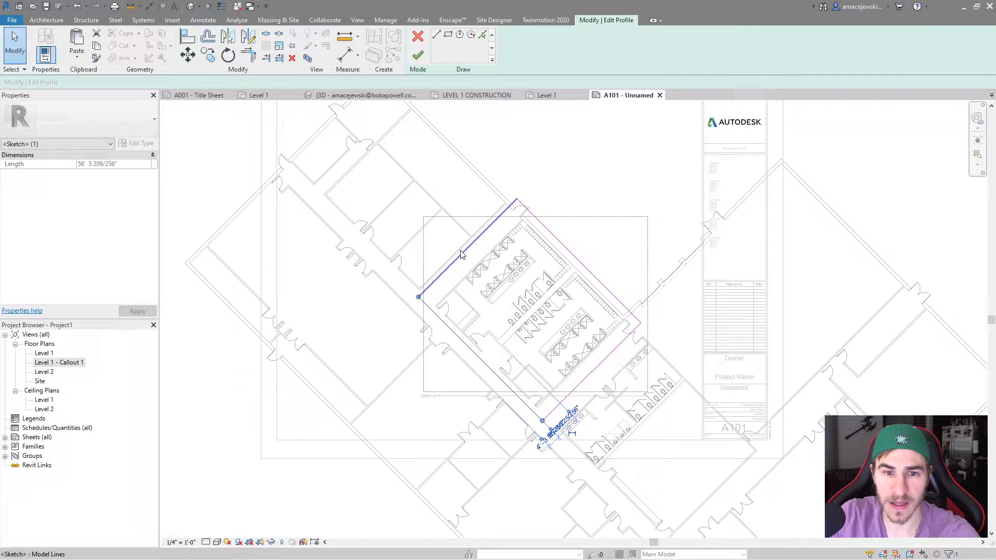
drag(470, 262, 478, 269)
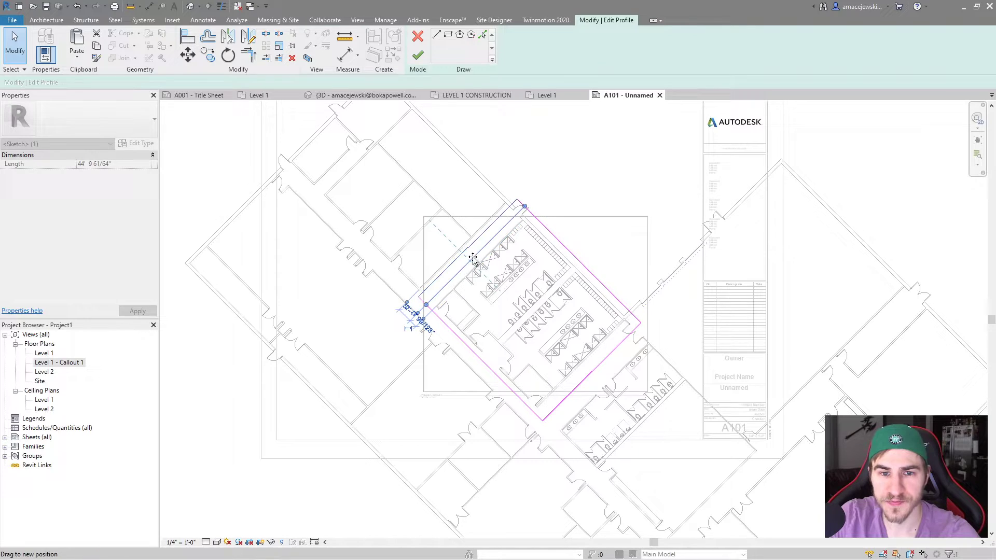
click(417, 55)
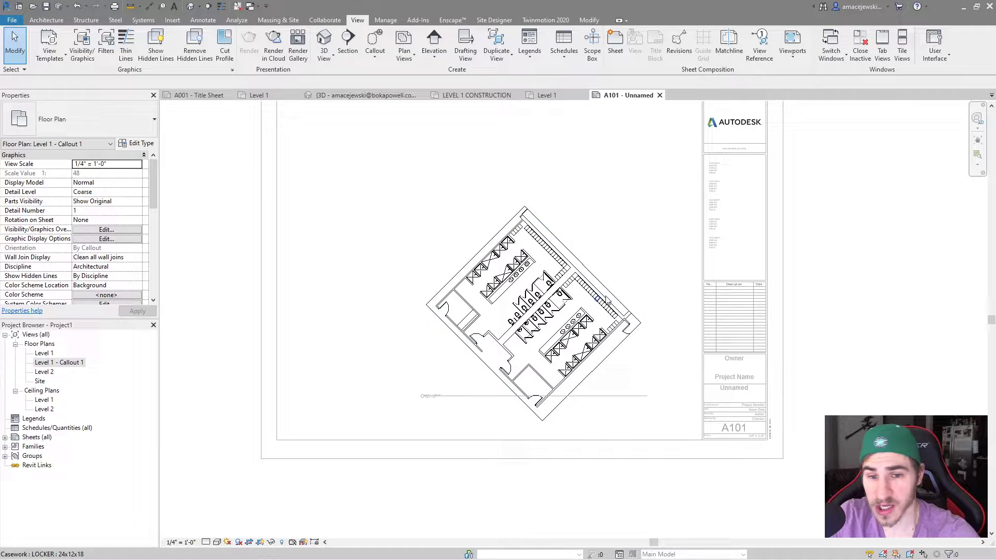
Reopen crop editing and draw a diagonal line running down-left from the lower corner.
double_click(605, 370)
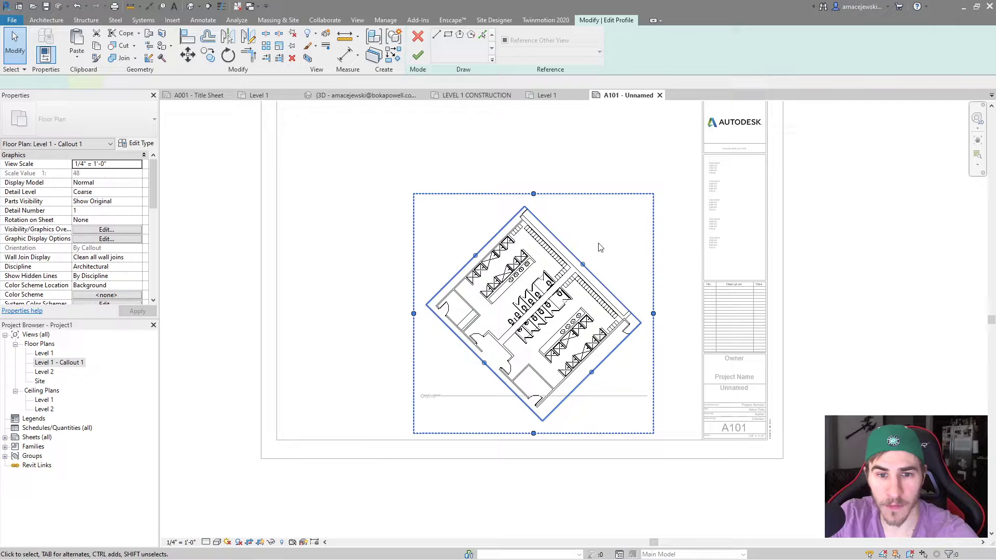
drag(626, 258, 600, 276)
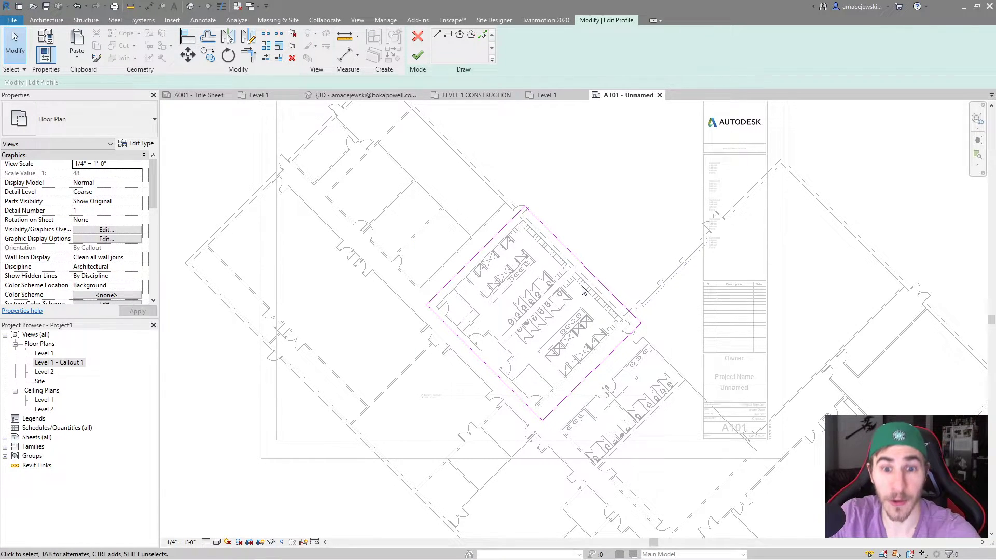
click(436, 35)
click(500, 381)
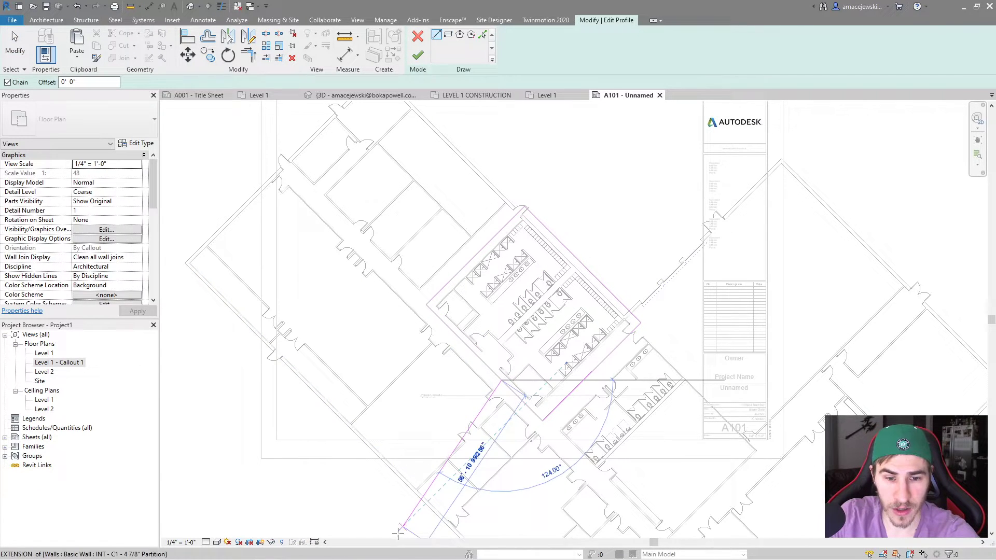
click(394, 490)
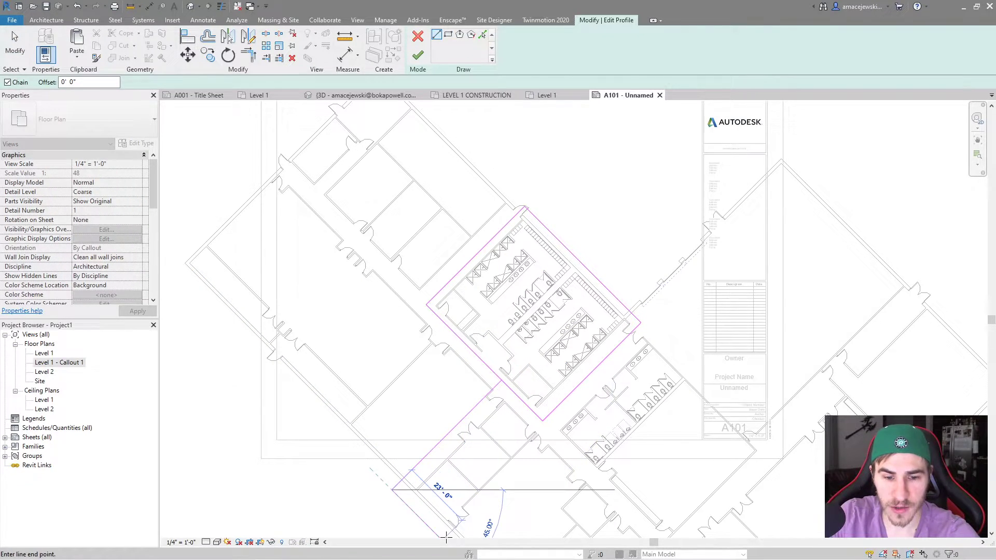
Join the new diagonal line to the crop sketch into a corner with TR Trim/Extend.
key(Escape)
key(Escape)
key(t)
key(r)
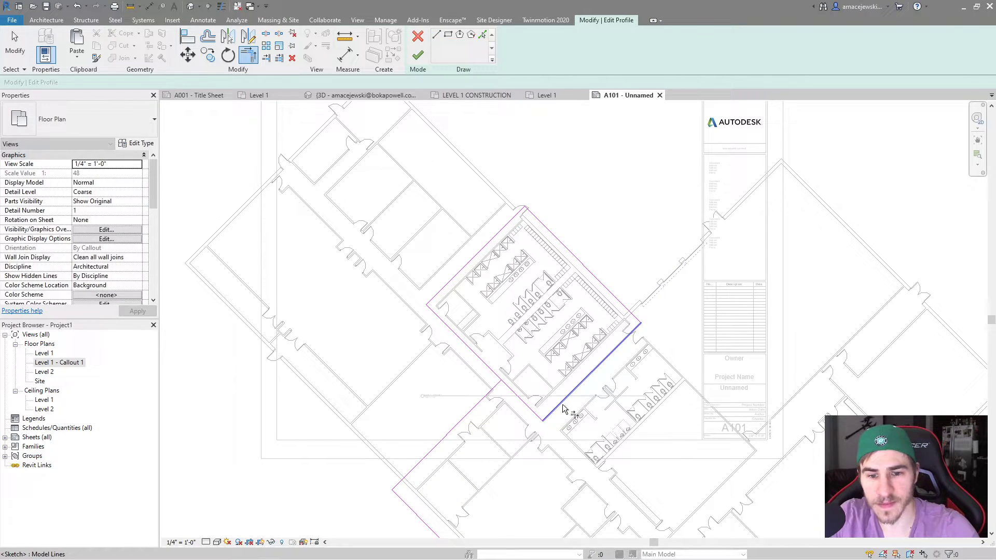
click(576, 390)
click(394, 527)
key(Escape)
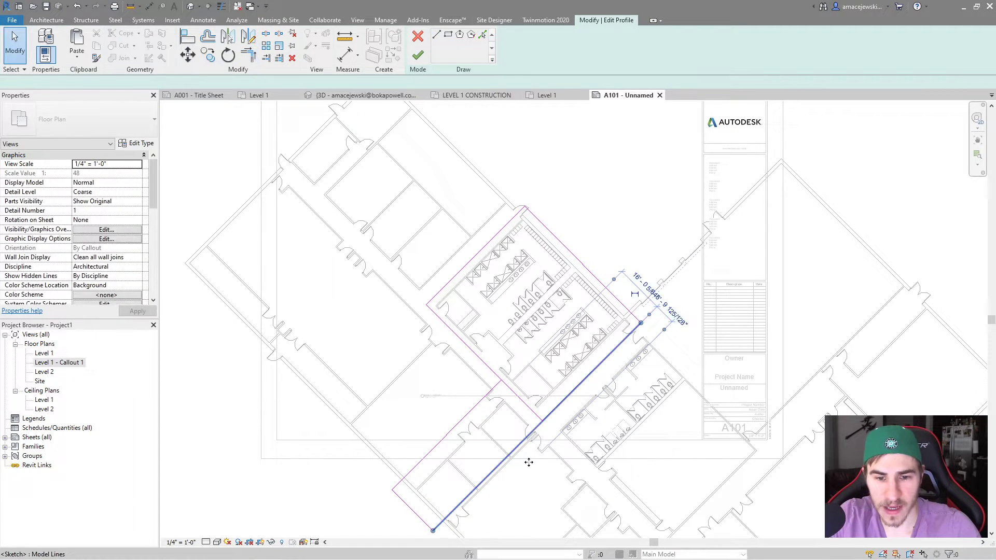
Narrow the strip by moving its edge line, dismiss the error, and finish the crop sketch.
drag(528, 457, 535, 438)
key(Escape)
key(f)
key(i)
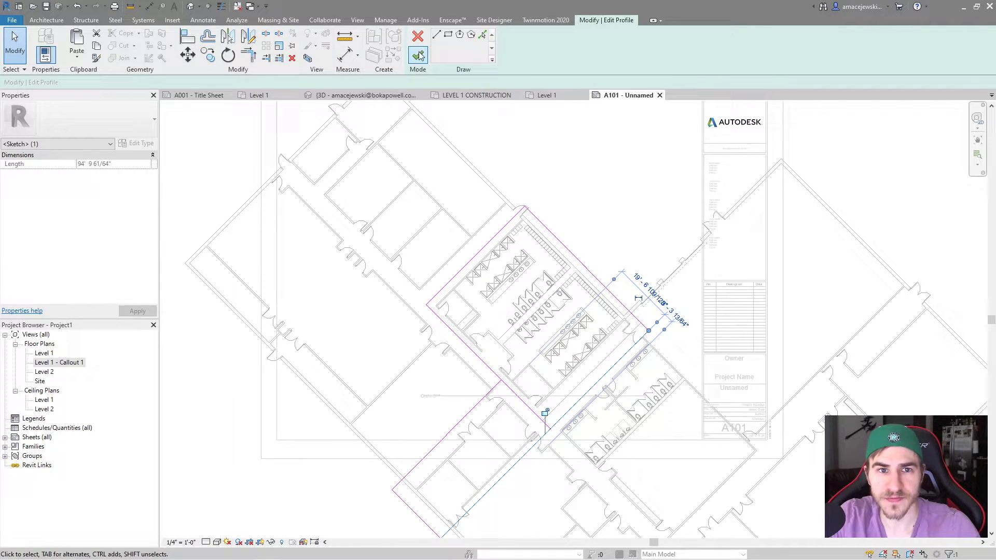
key(Return)
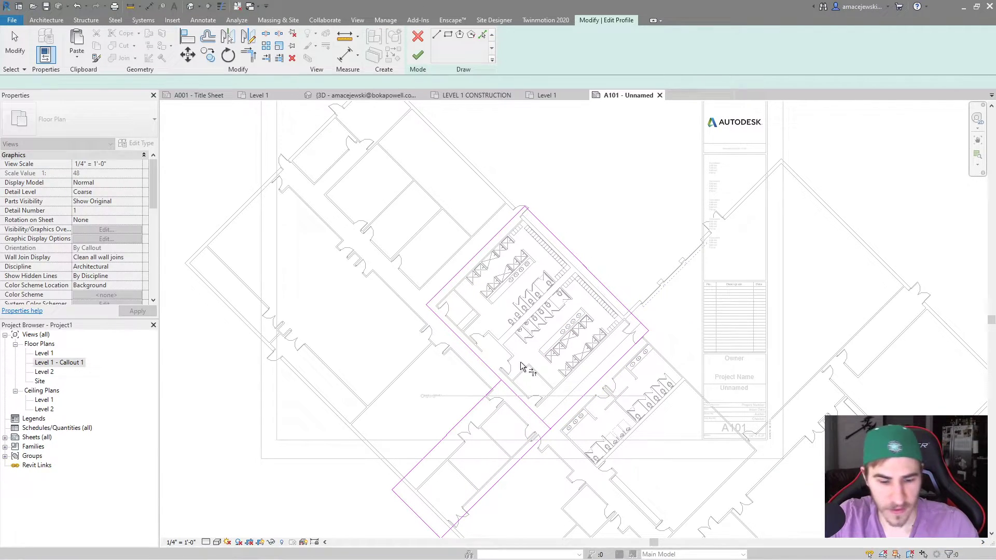
click(418, 55)
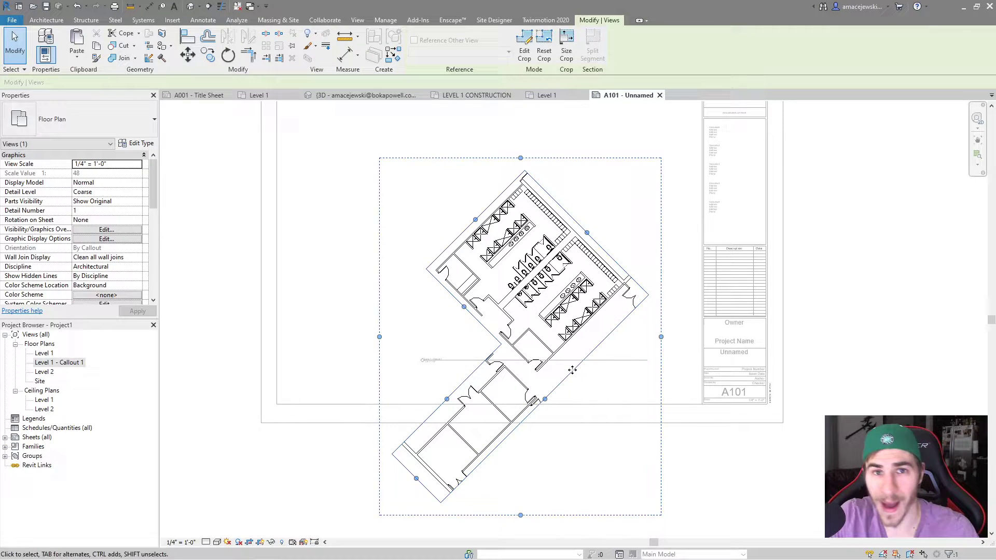
Select the viewport's crop boundary and rotate it 45° with RO.
key(Escape)
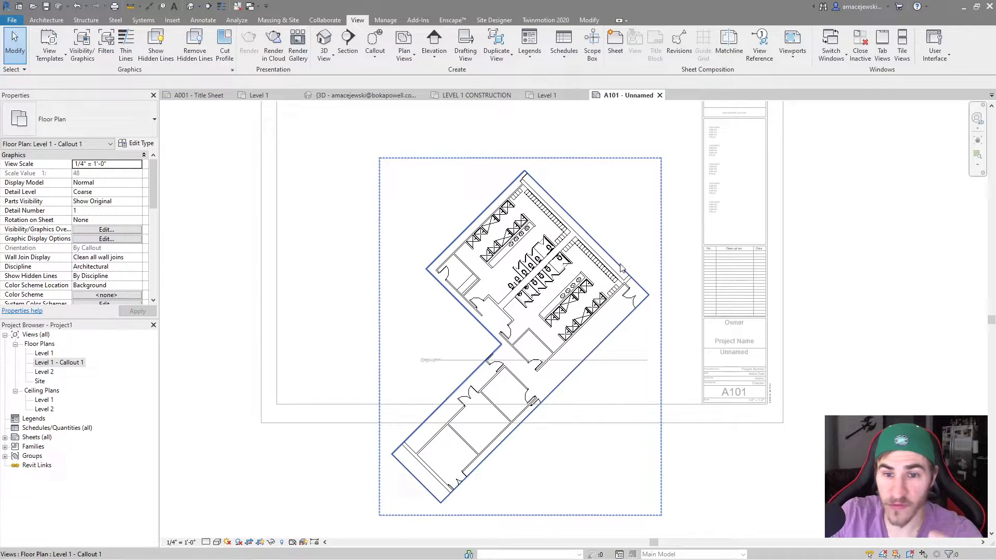
click(622, 268)
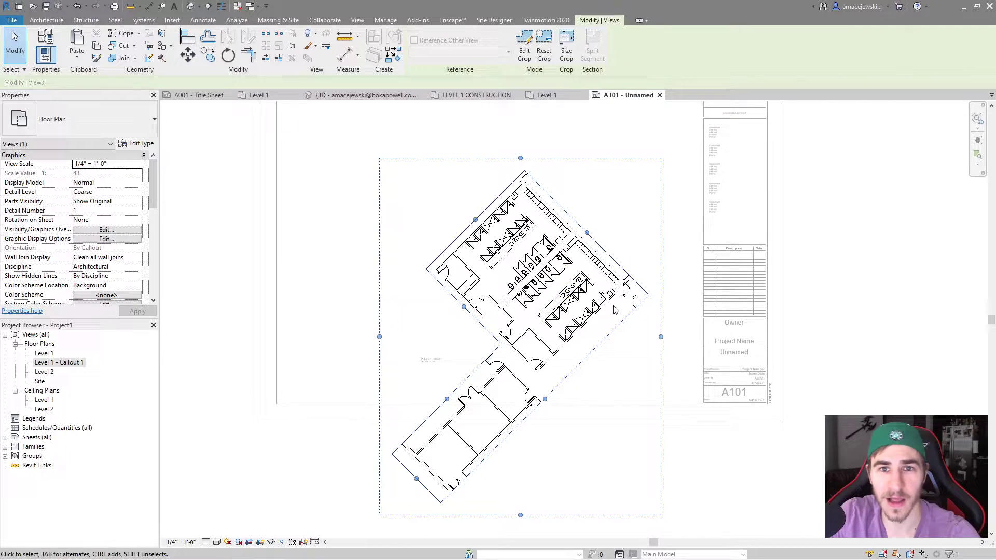
key(Escape)
click(608, 253)
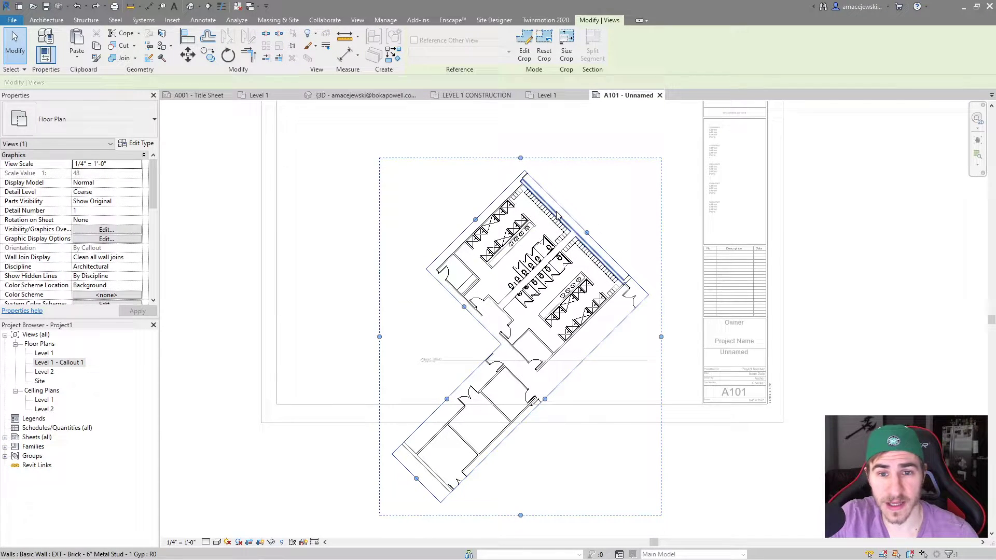
key(r)
key(o)
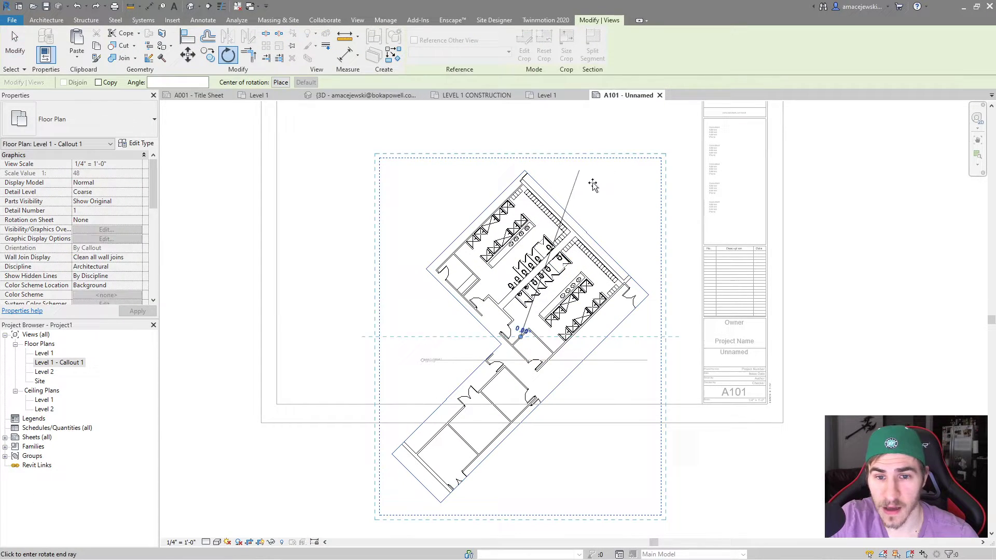
click(564, 210)
text(45)
key(Return)
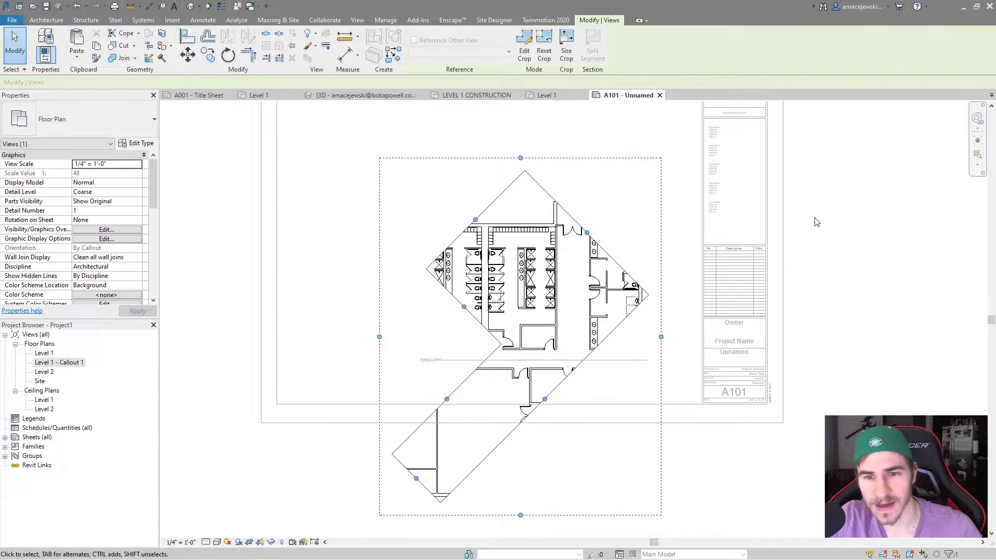
click(768, 210)
click(524, 194)
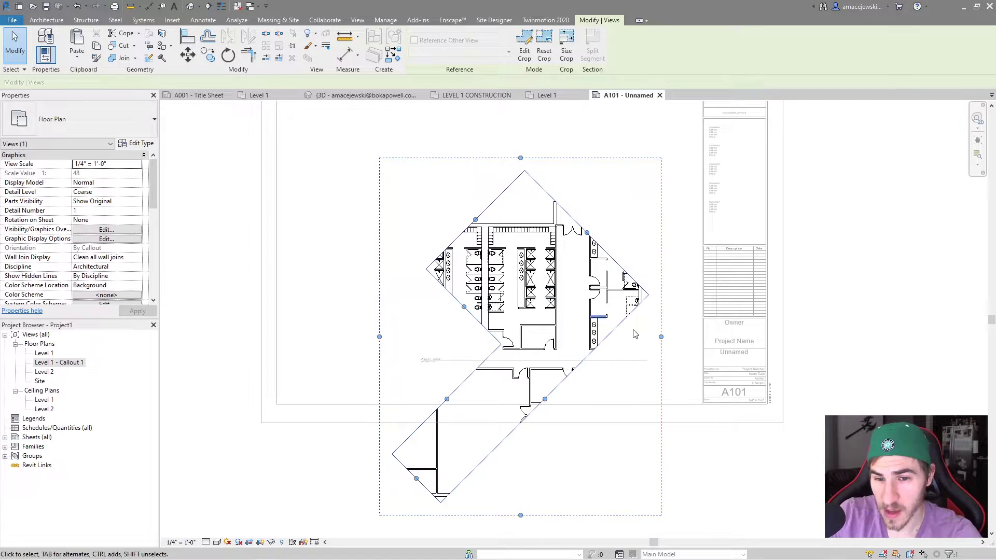
Activate the callout viewport and apply the diamond crop profile via Finish Edit Mode, twice.
double_click(626, 479)
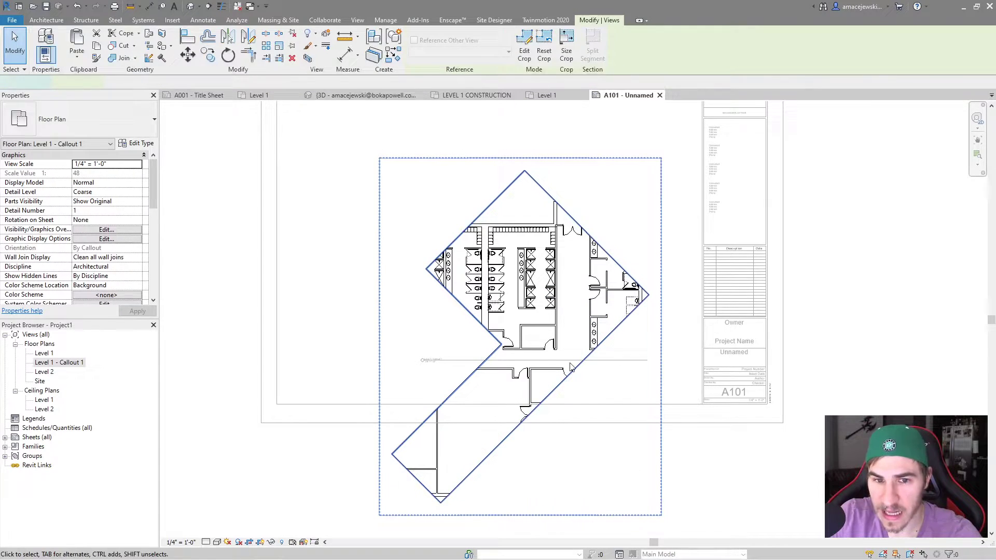
double_click(482, 301)
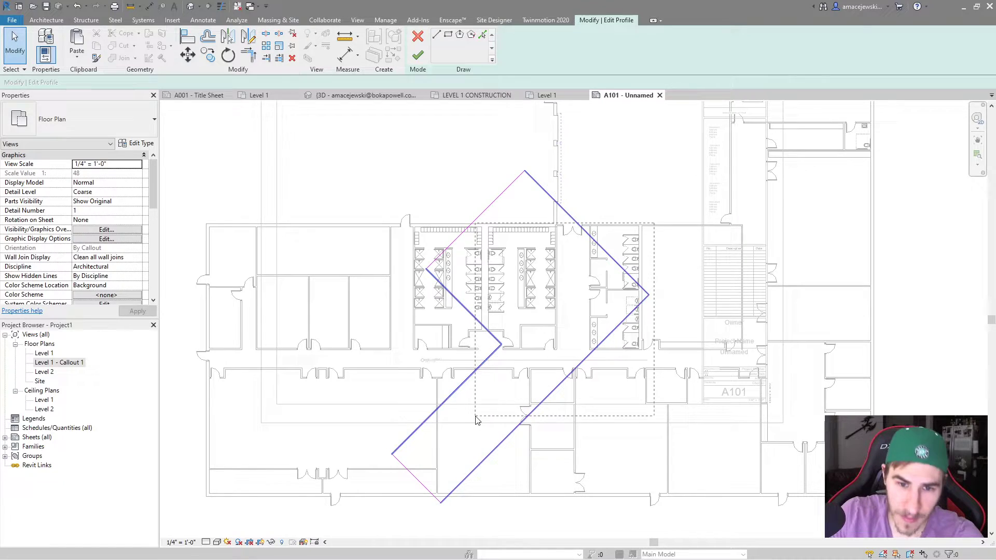
click(419, 56)
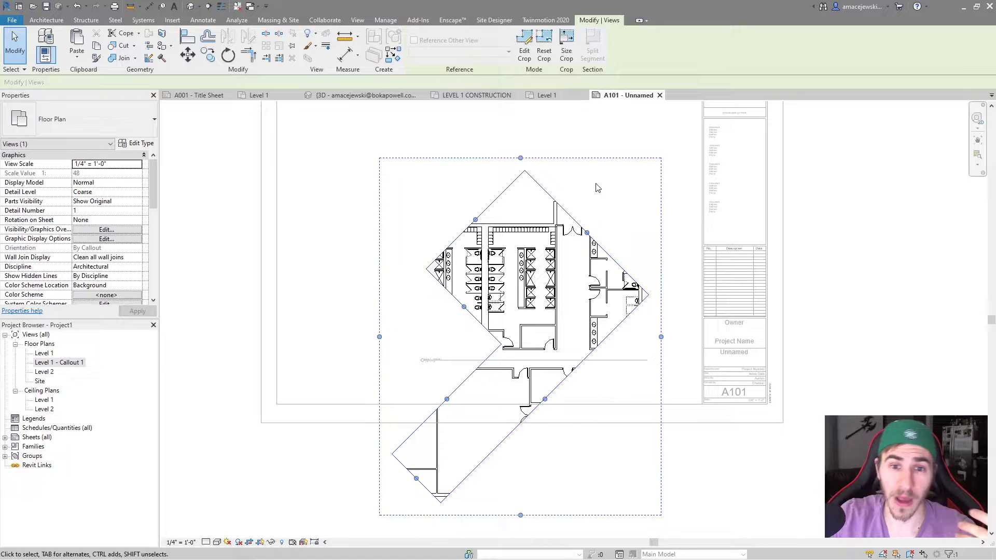
double_click(555, 201)
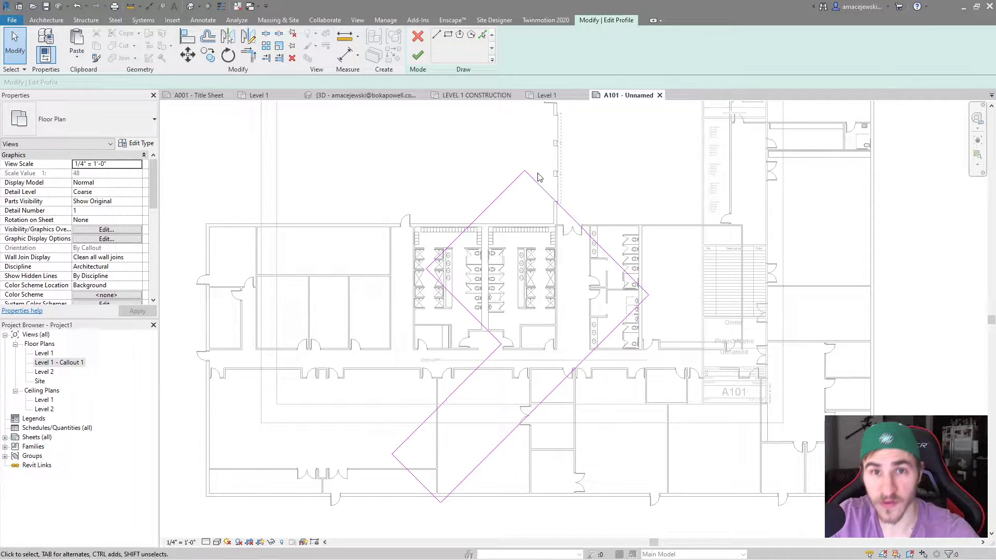
click(417, 36)
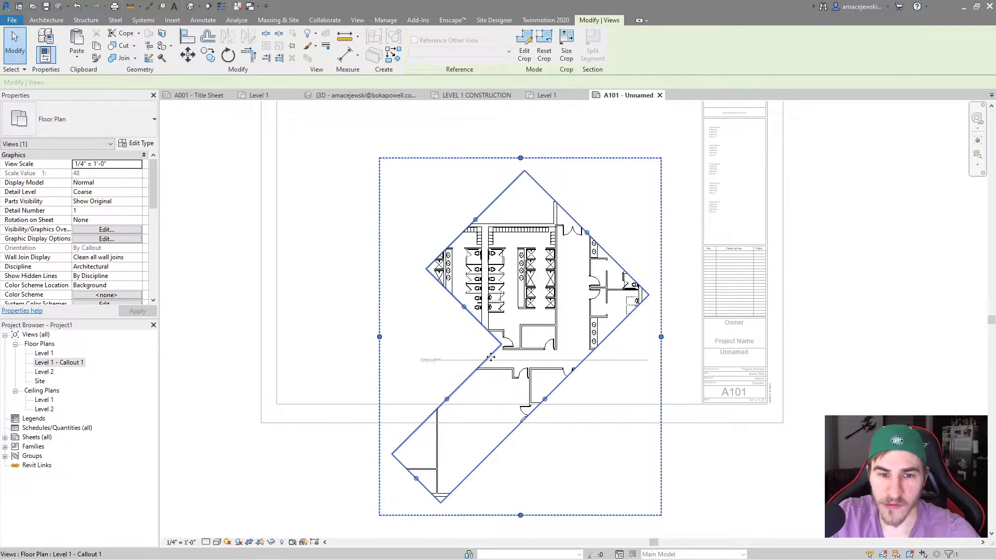
Edit the crop outline and rotate all its sketch lines 45° with RO.
double_click(482, 326)
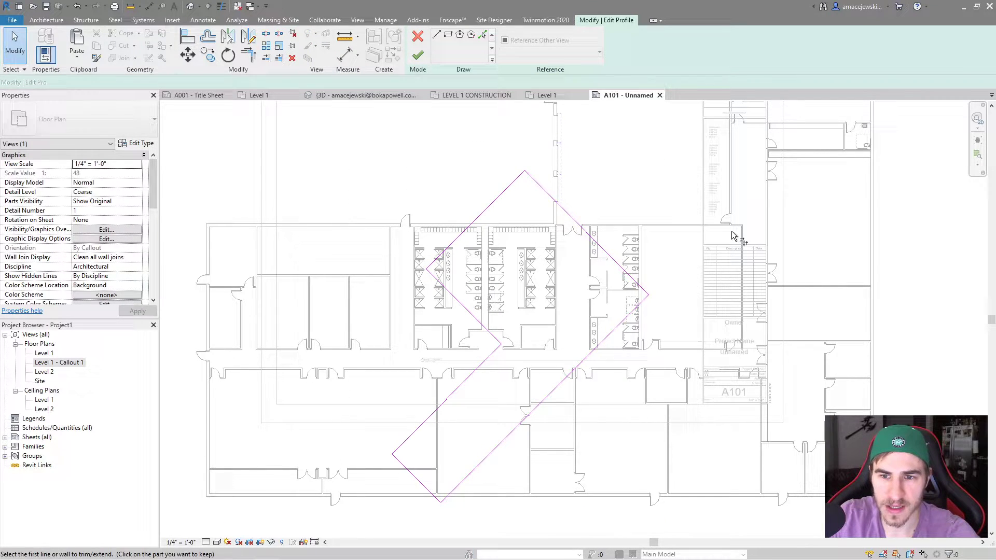
key(t)
key(r)
key(r)
key(o)
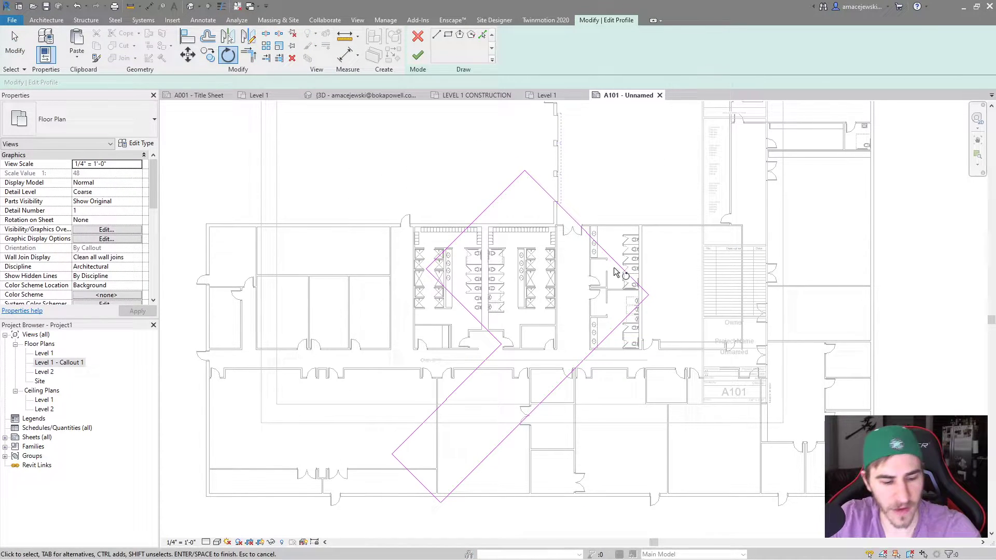
drag(634, 212, 544, 249)
key(Return)
click(695, 169)
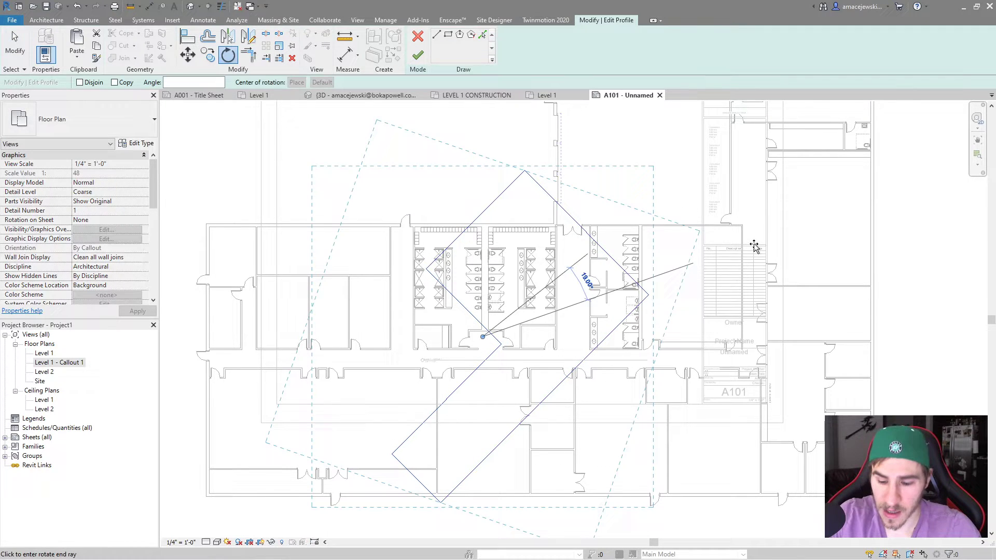
text(45)
key(Return)
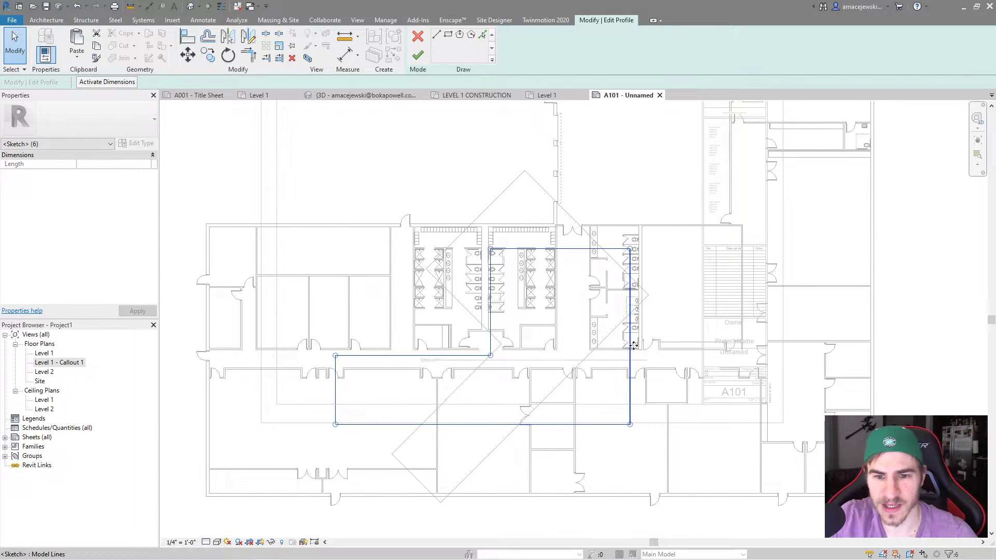
Cancel the stray move, reselect the six outline lines, and rotate them square to the page.
mouse_move(581, 269)
mouse_down()
mouse_move(565, 291)
mouse_move(571, 285)
mouse_up()
key(Escape)
key(Escape)
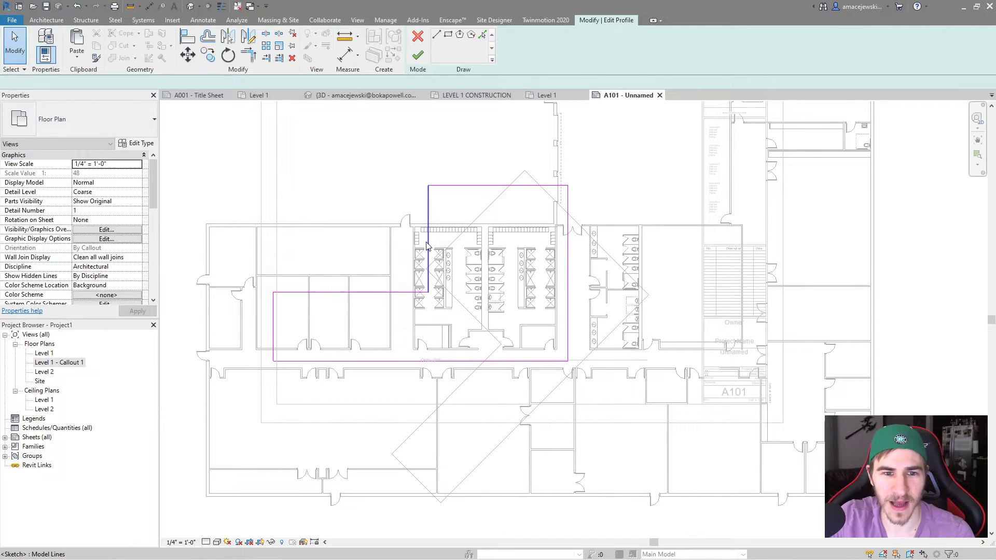
click(427, 243)
key(ctrl+z)
key(ctrl+z)
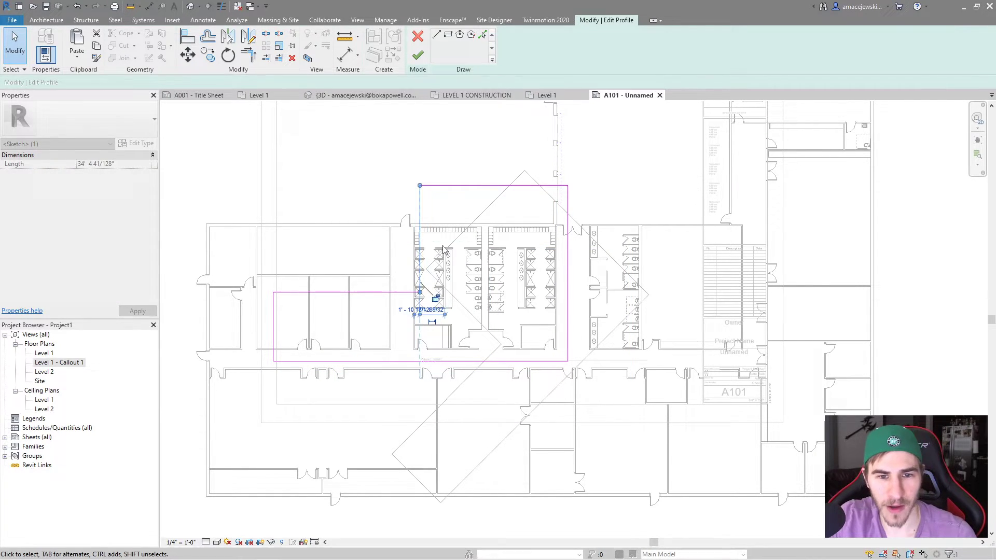
key(r)
key(o)
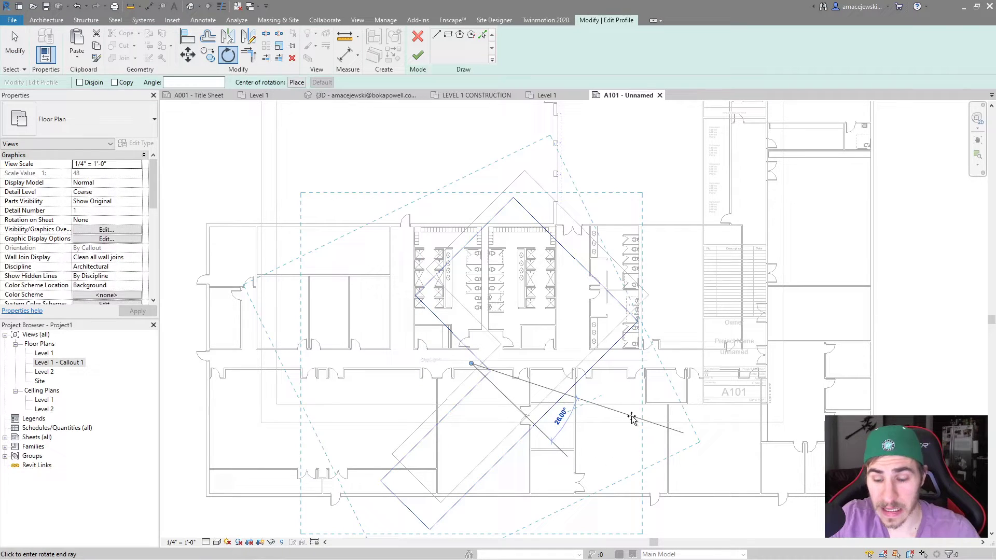
click(540, 412)
click(632, 420)
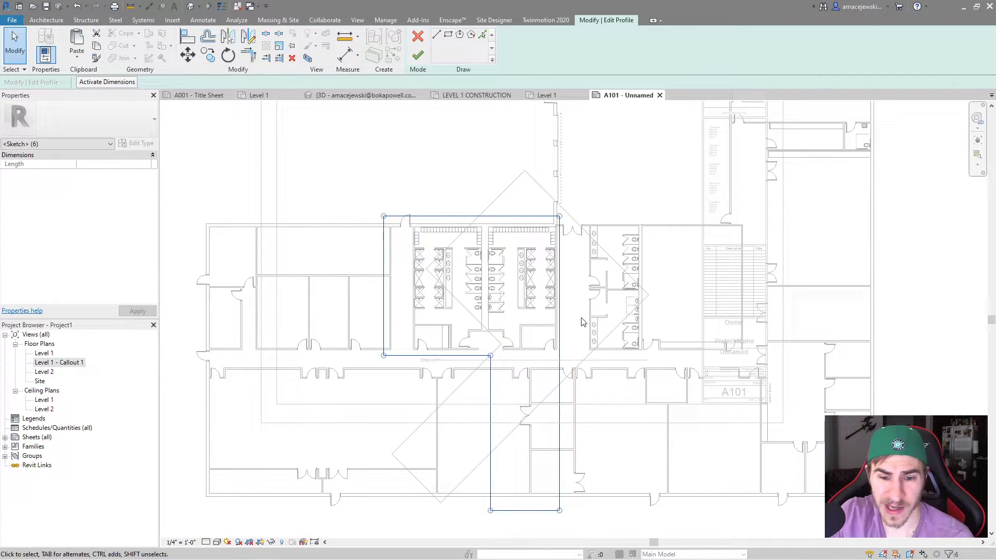
Nudge the outline right with the arrow keys and apply the squared crop.
key(Right)
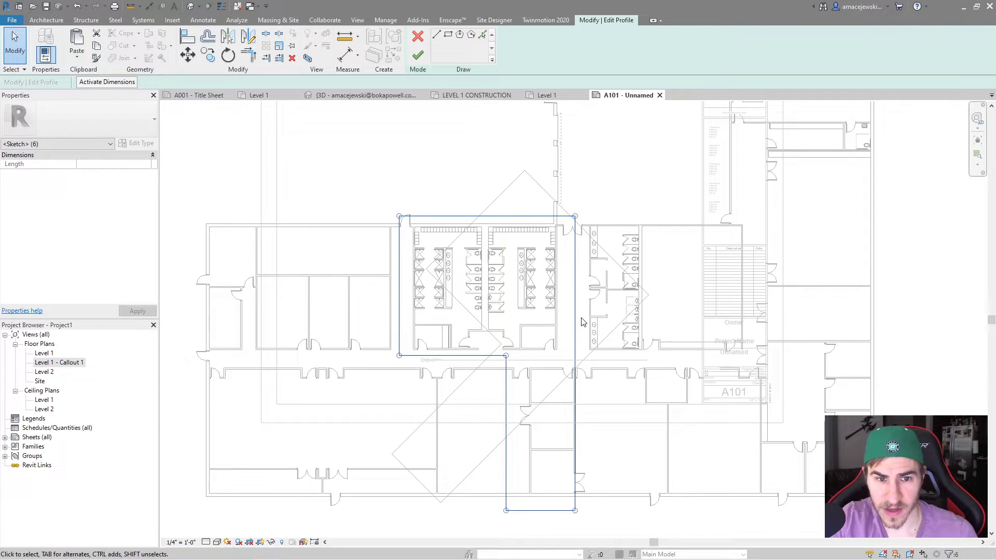
key(Right)
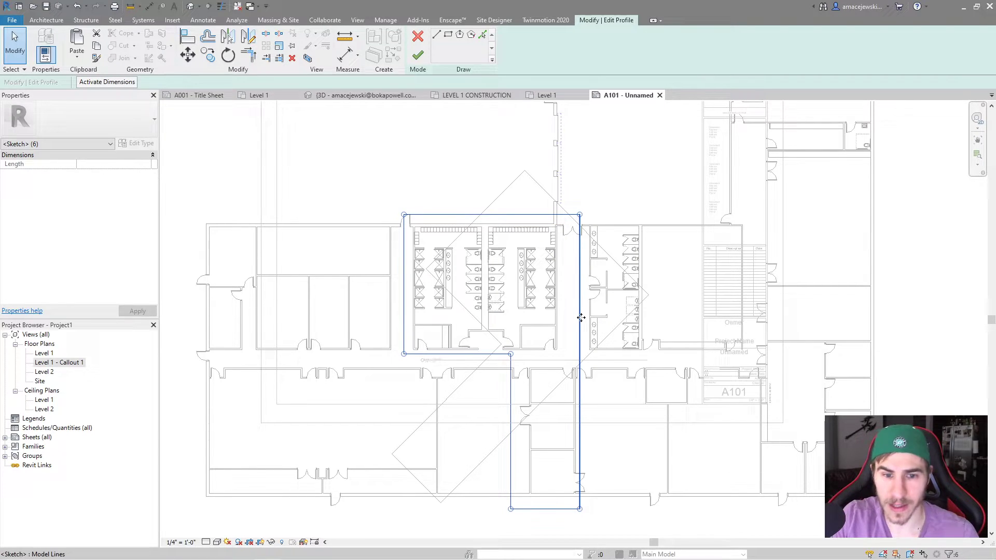
key(Right)
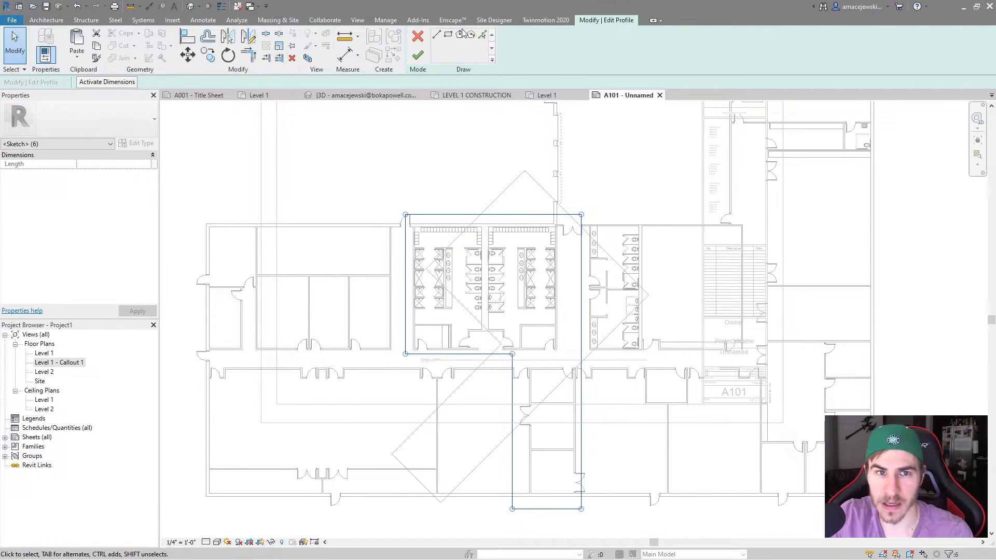
click(418, 55)
Finish the L-shaped crop edit, close the A101 sheet, and select the restroom callout in Level 1.
scroll(642, 173, down, 2)
click(656, 290)
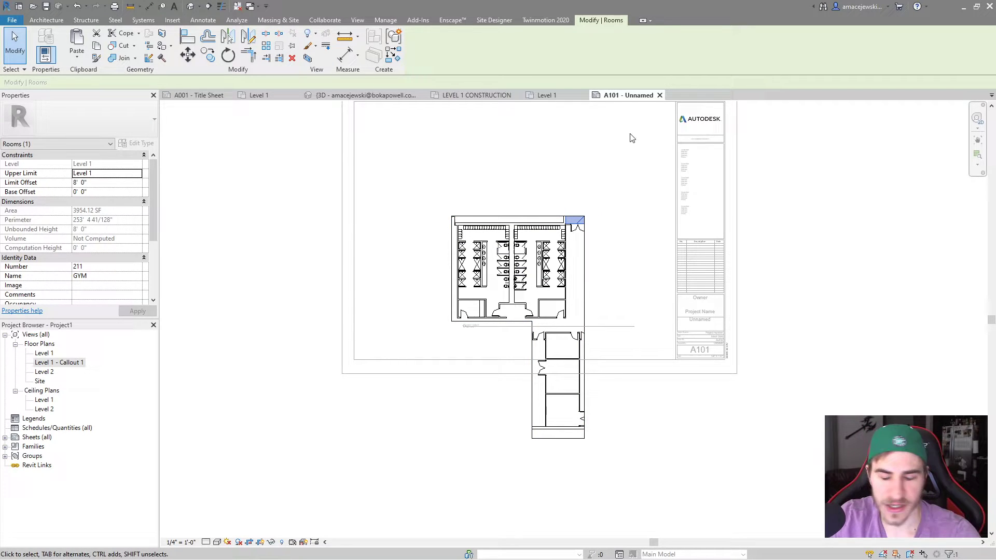
click(659, 95)
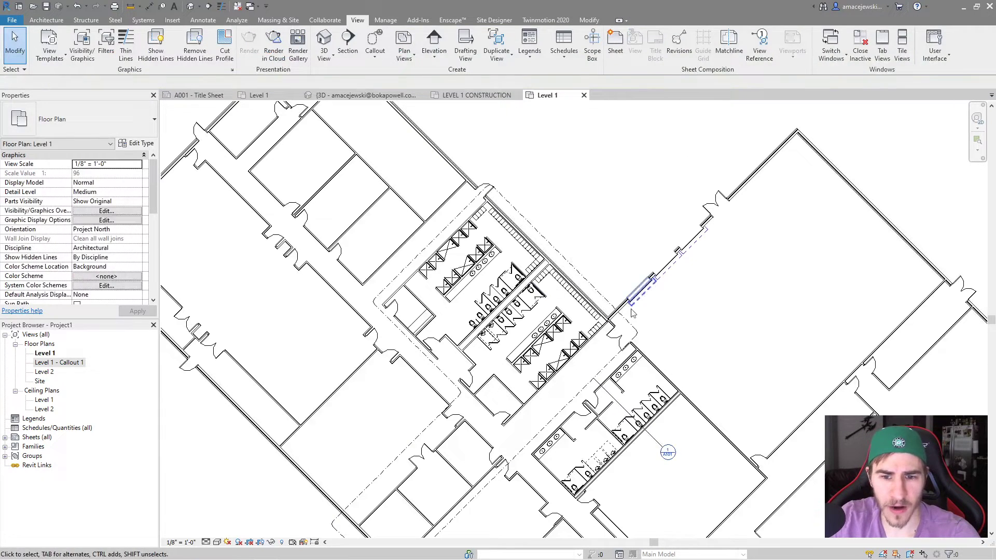
click(591, 288)
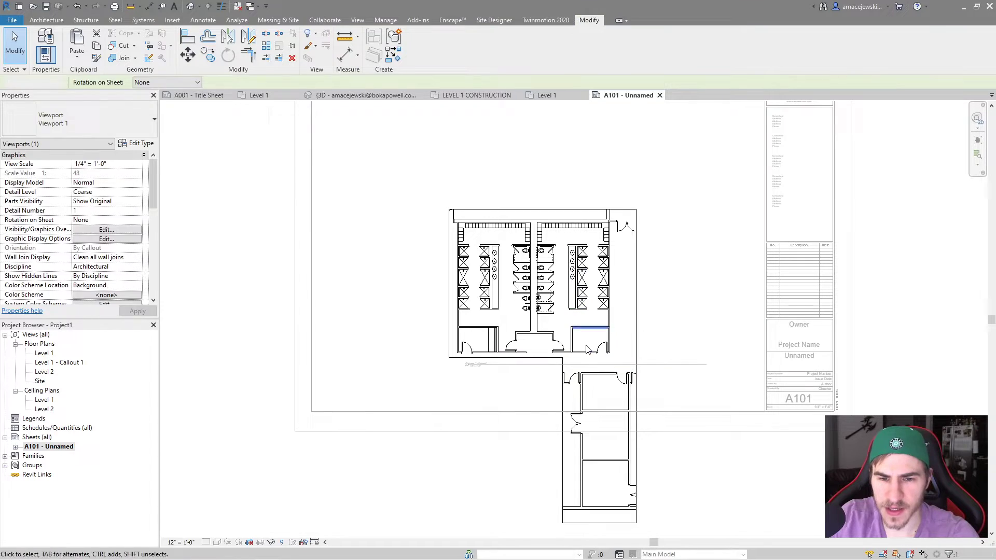
Trim the viewport's crop outline to a corner and delete the lower lines, leaving a rectangle.
double_click(588, 350)
double_click(563, 398)
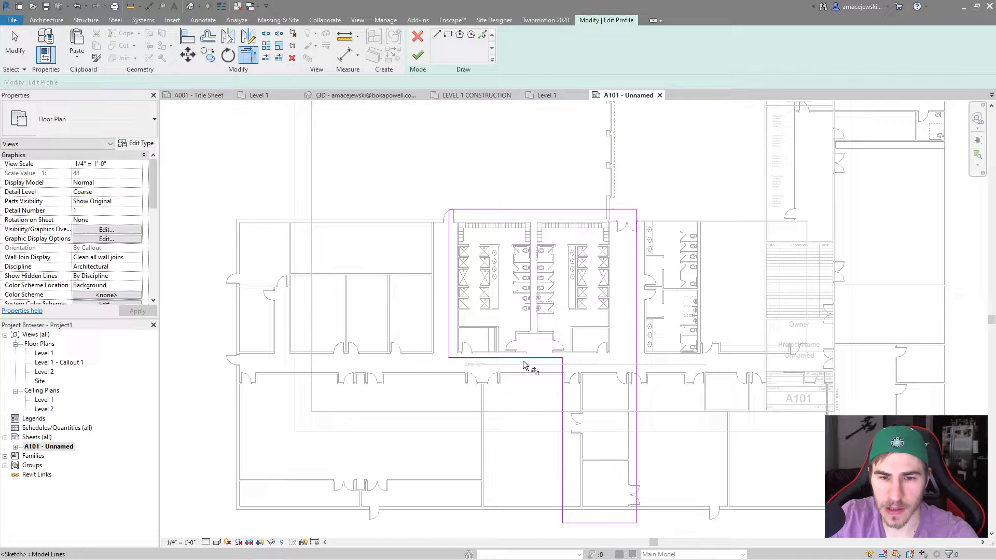
click(524, 358)
click(634, 325)
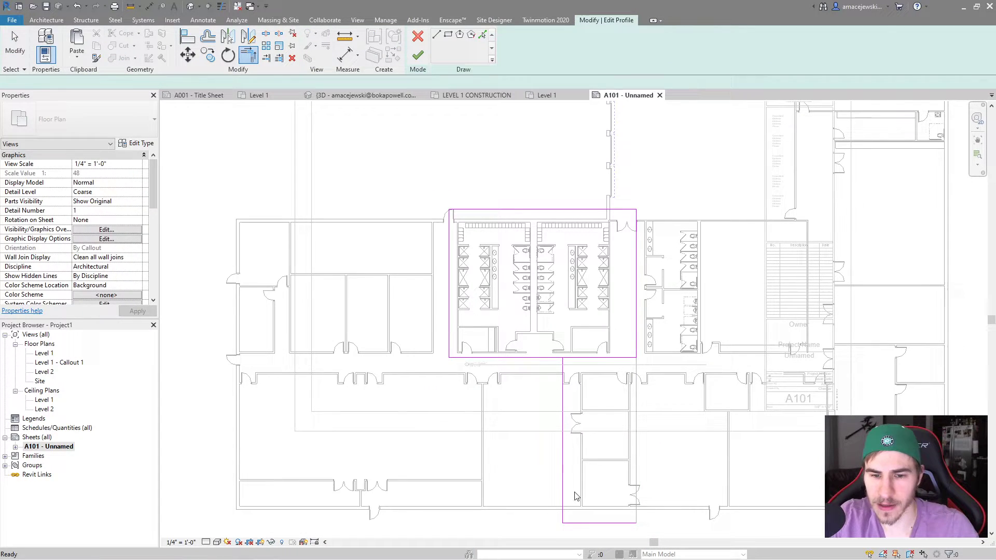
key(Escape)
drag(649, 532, 550, 467)
key(Delete)
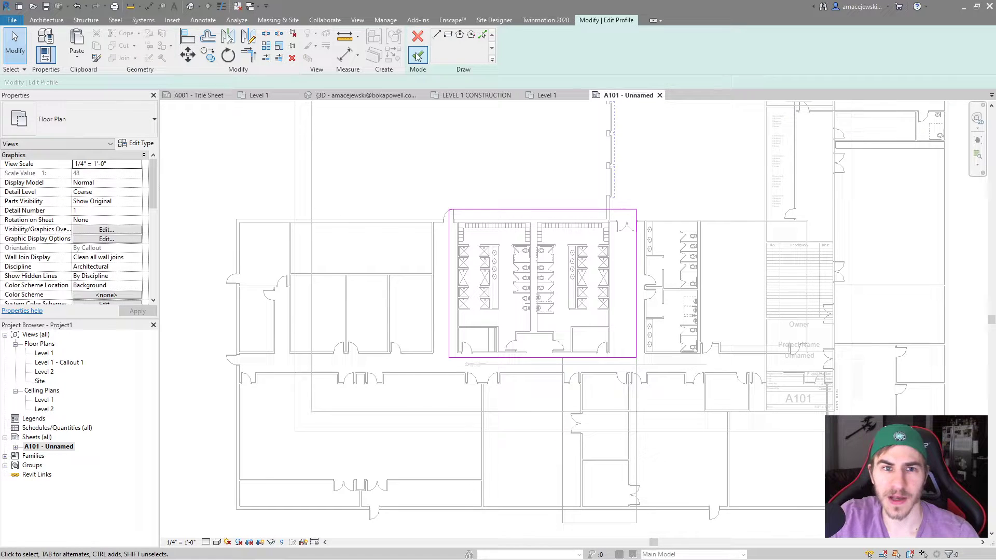
double_click(596, 142)
Rotate the restroom viewport's view on the sheet with RO, then bring up the Level 1 plan.
click(648, 291)
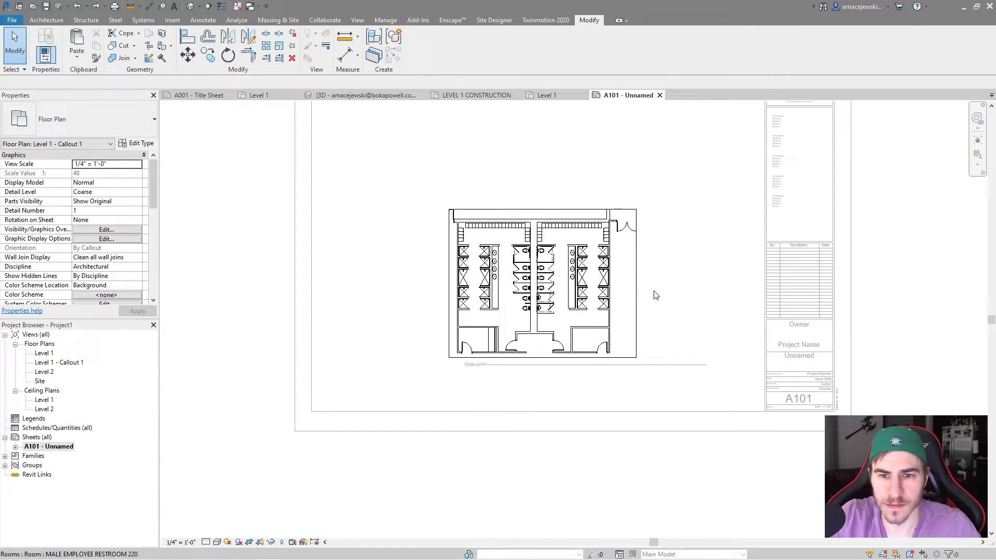
key(r)
key(o)
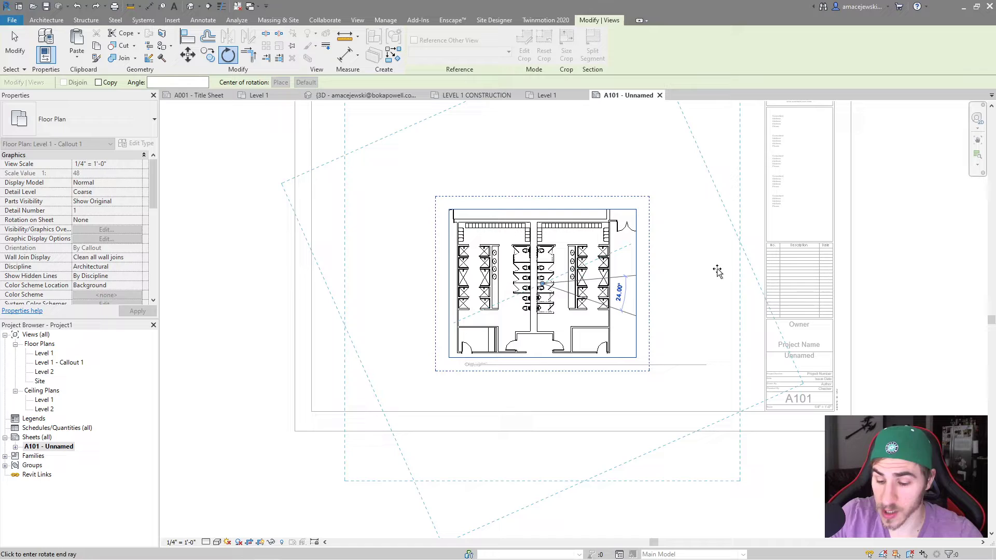
click(652, 256)
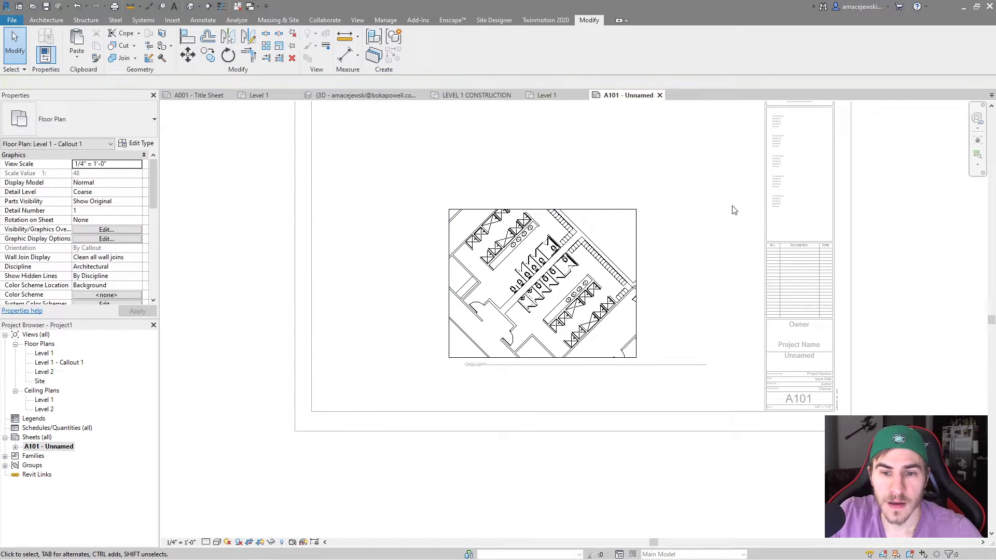
click(545, 95)
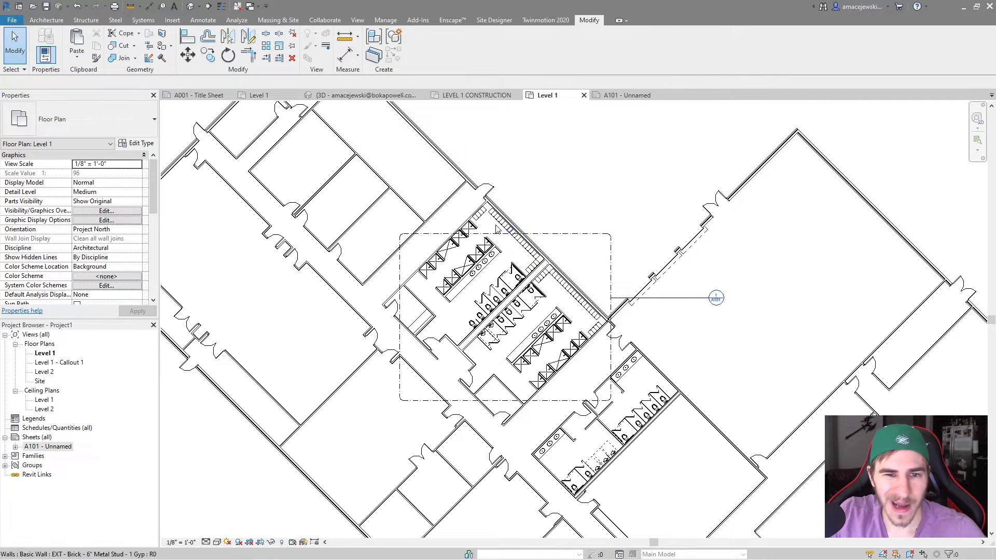
Swing the callout boundary toward the building angle and check the result on sheet A101.
click(565, 236)
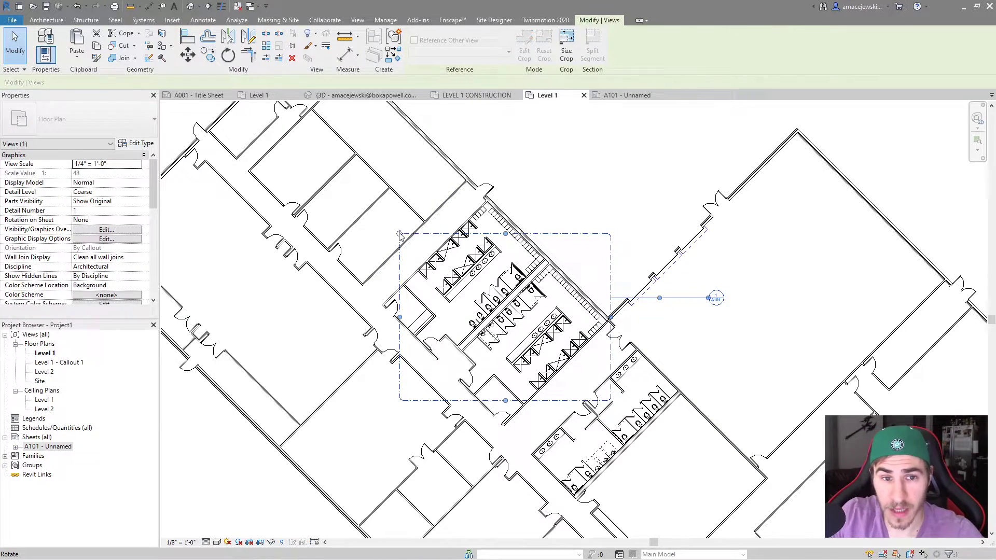
drag(399, 234, 401, 323)
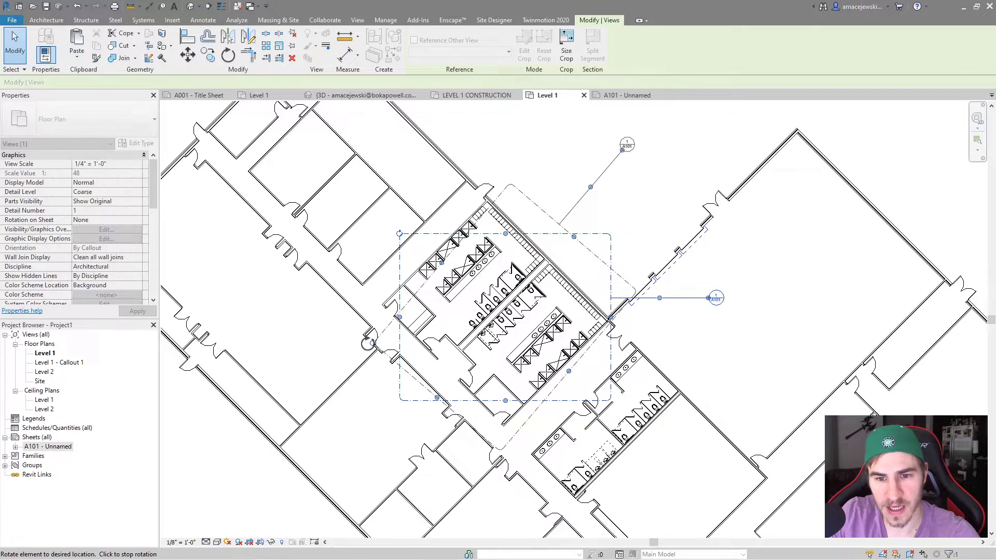
click(370, 335)
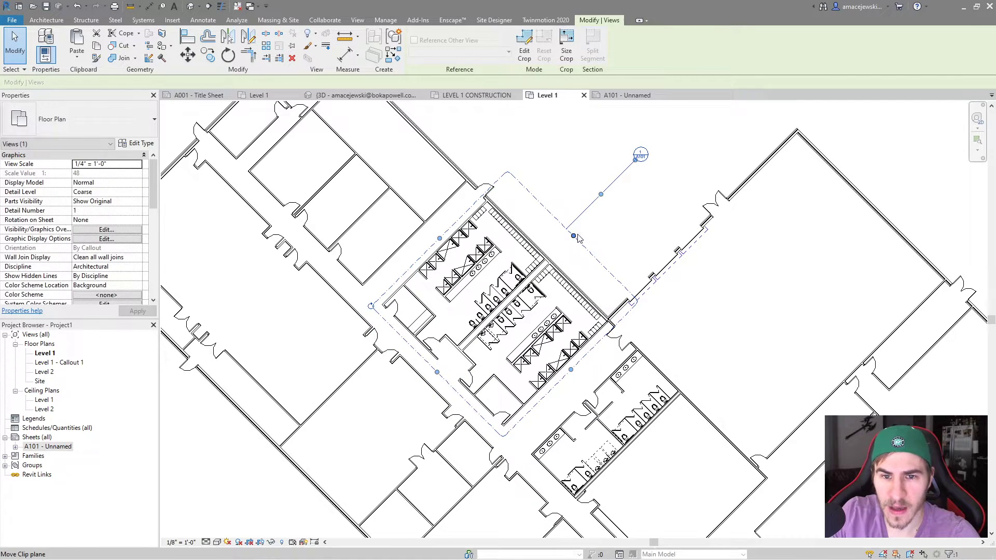
click(613, 97)
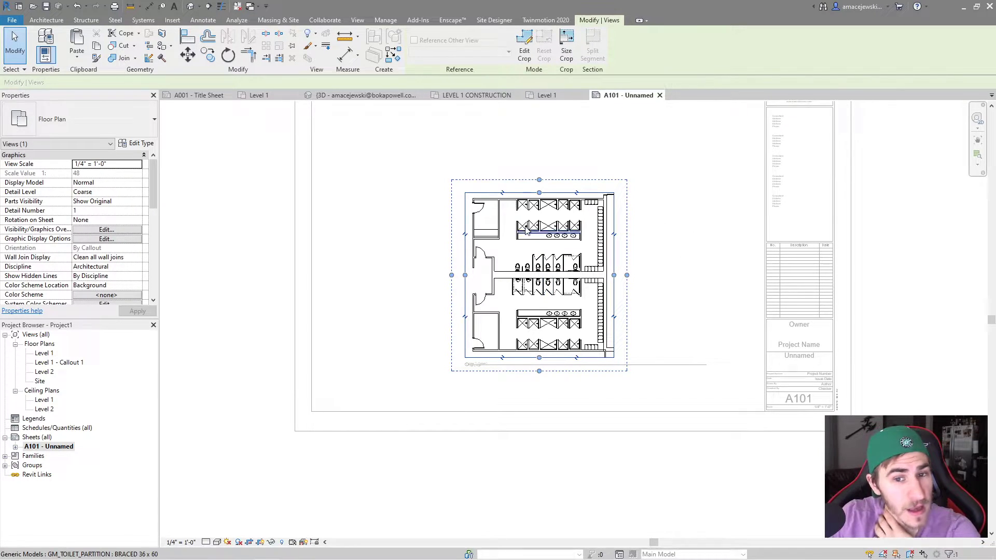
Back in Level 1, rotate the callout with RO to align it with the angled walls.
click(546, 95)
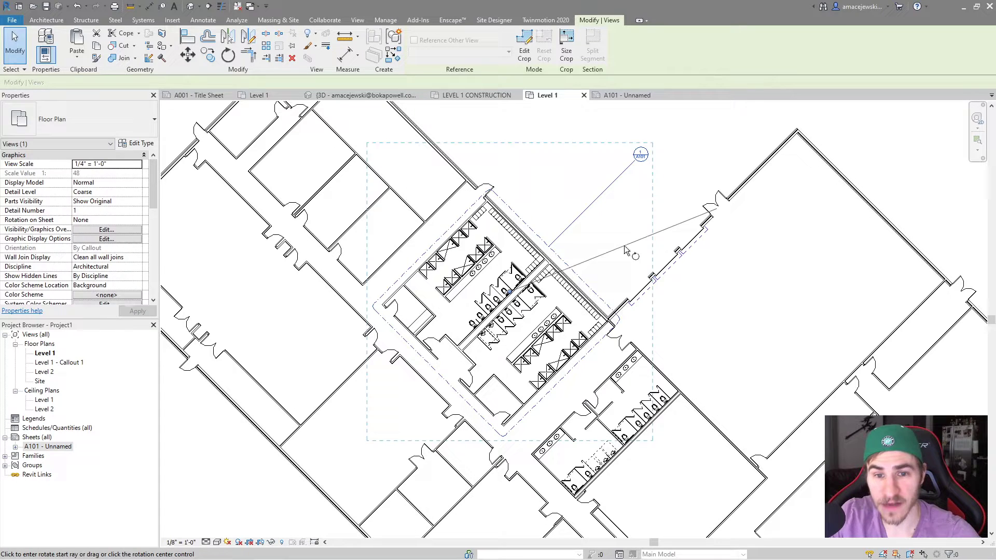
key(r)
key(o)
click(617, 214)
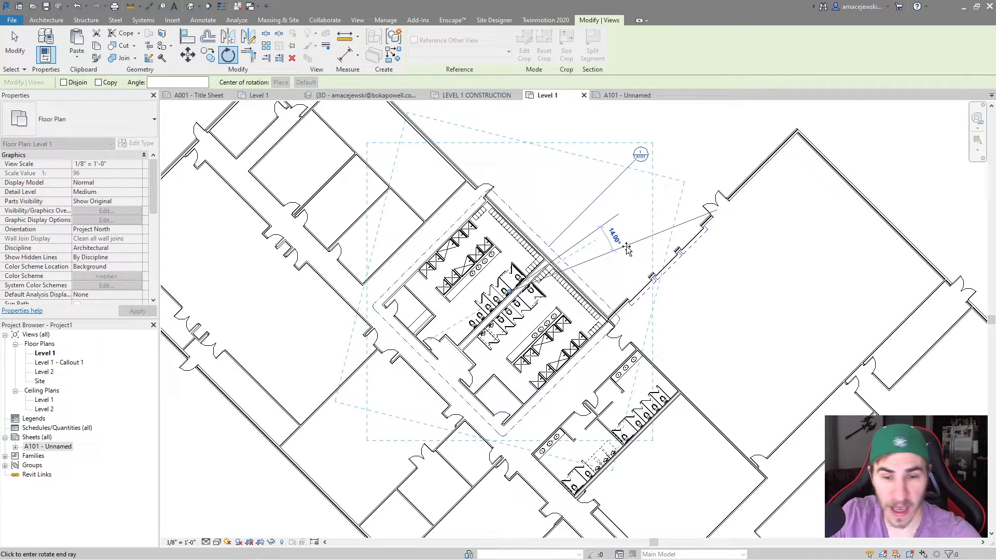
click(628, 246)
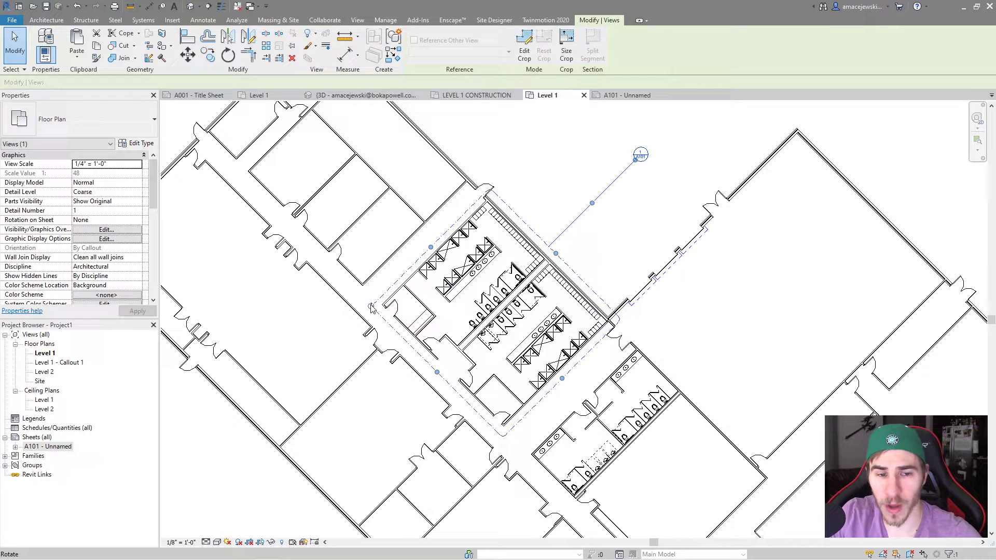
click(366, 311)
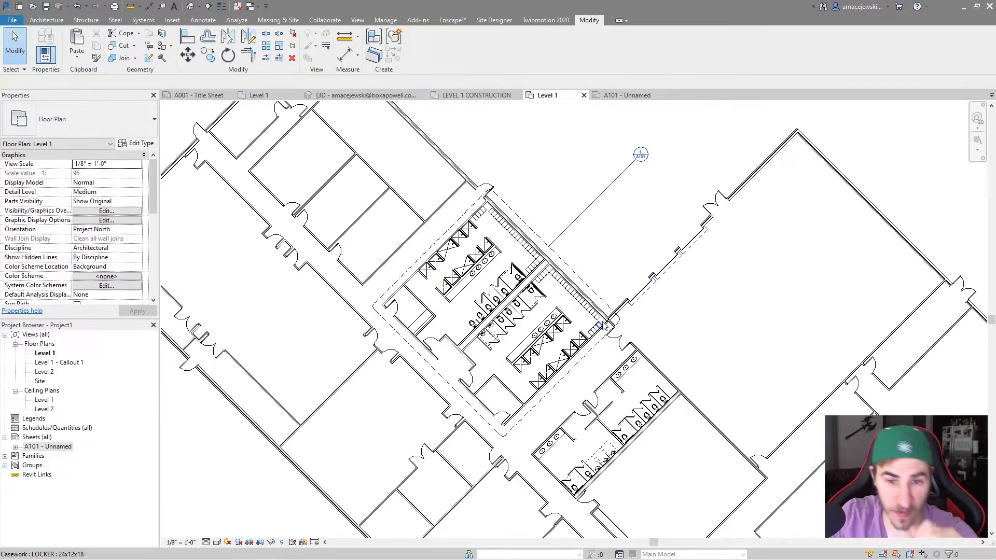